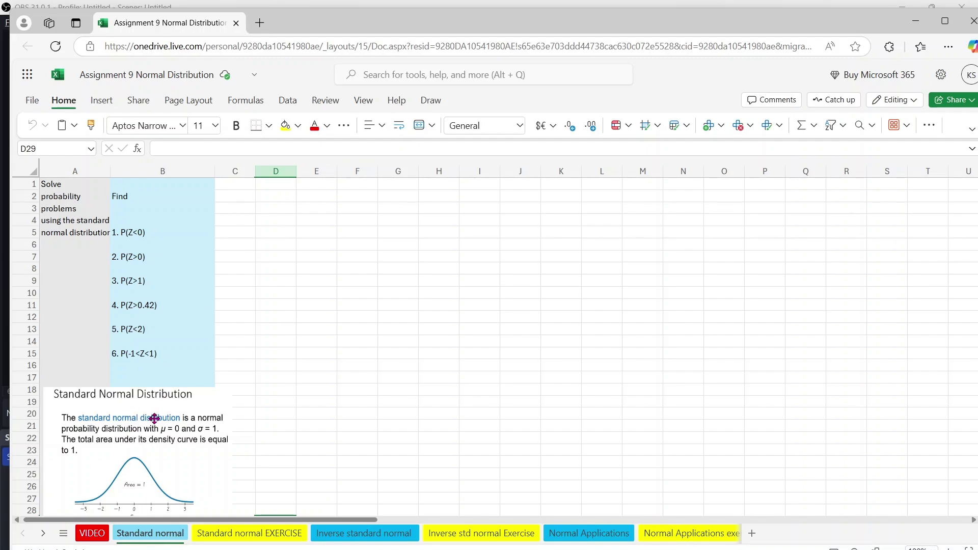
- Compute P(Z<0) in cell D5 with the formula =norm.s.dist(0,true)
{"action": "left_click", "coordinate": [261, 230]}
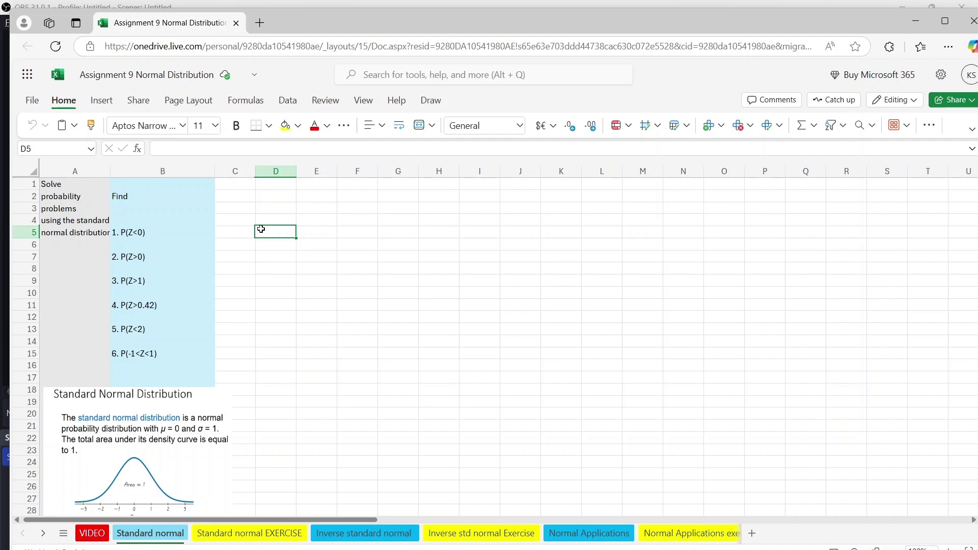
{"action": "type", "text": "="}
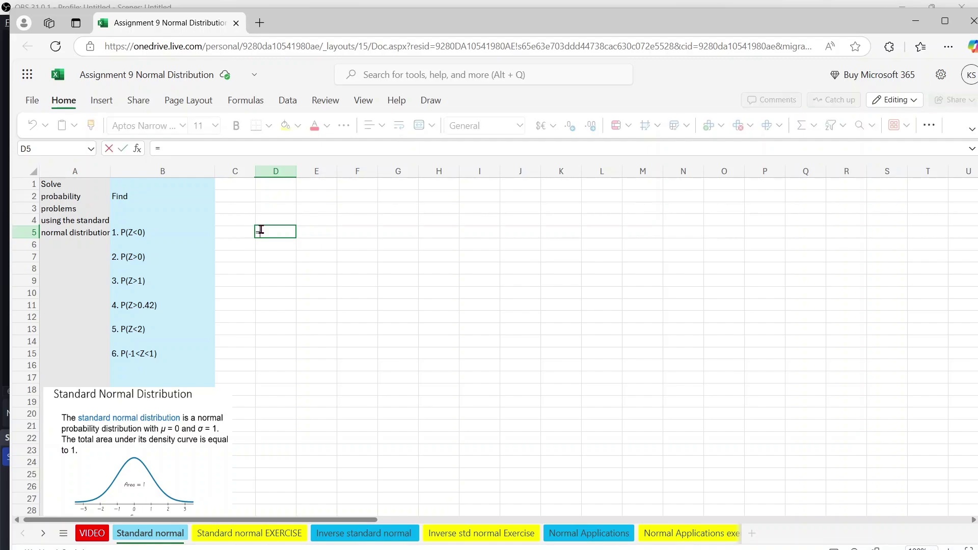
{"action": "left_click", "coordinate": [230, 148]}
{"action": "type", "text": "nor"}
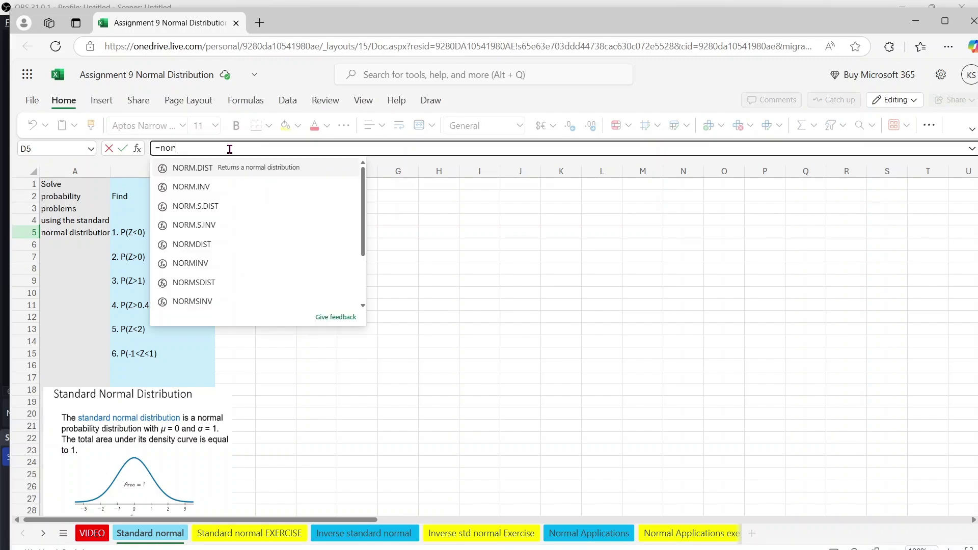
{"action": "type", "text": "m.s.dist("}
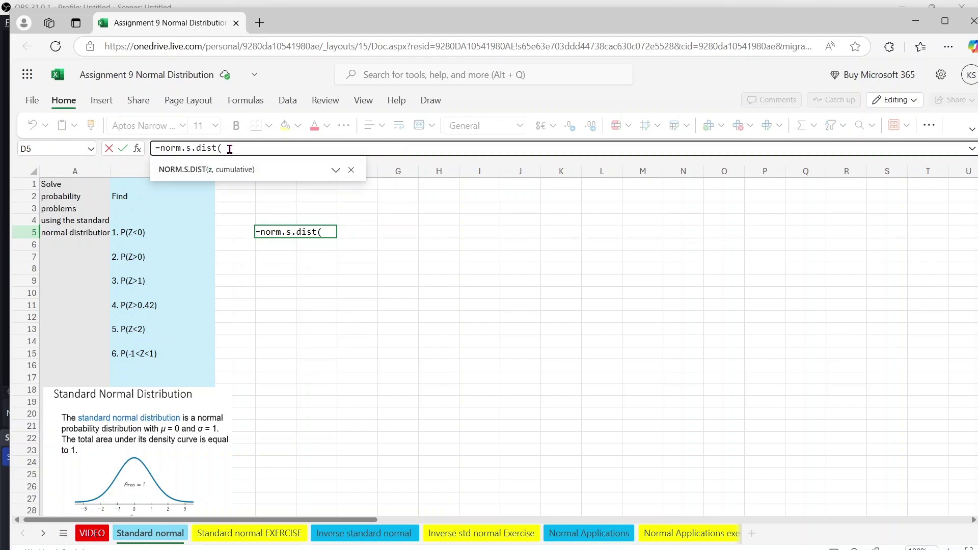
{"action": "type", "text": "0,true)"}
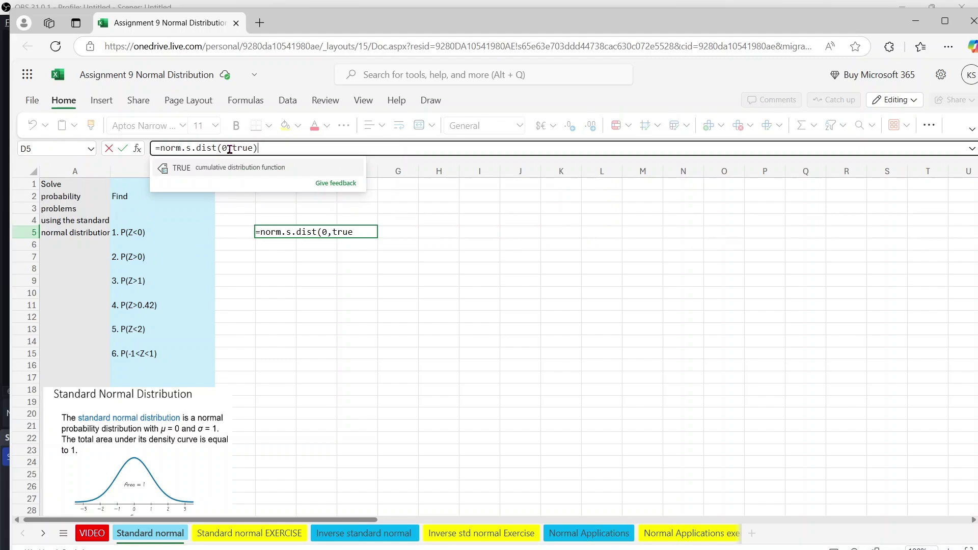
{"action": "key", "text": "Return"}
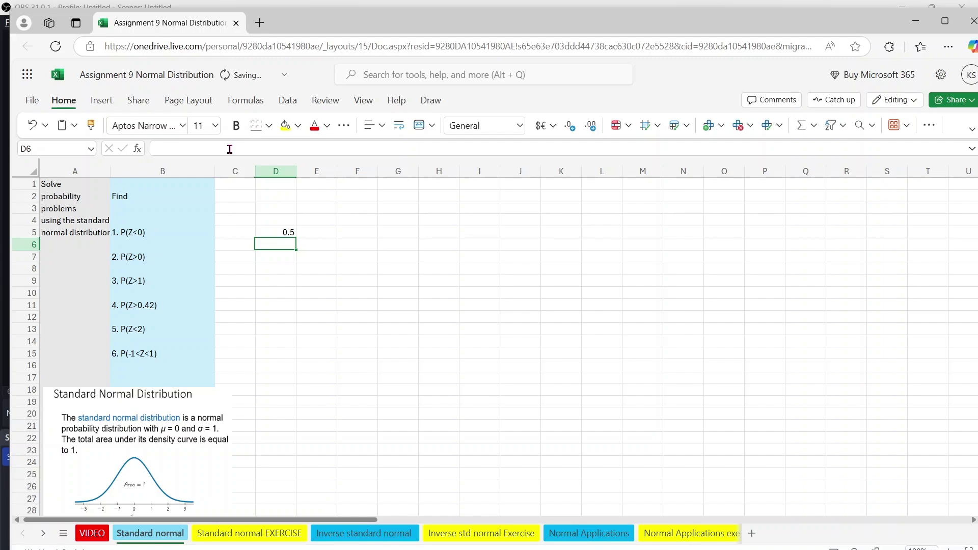
- Compute P(Z>0) in cell D7 with the formula =1-norm.s.dist(0,true)
{"action": "key", "text": "Down"}
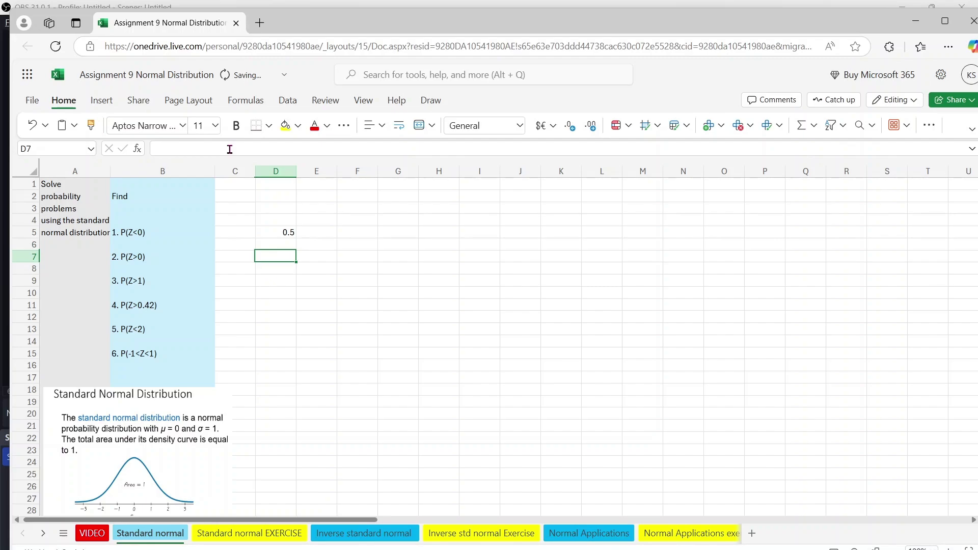
{"action": "left_click", "coordinate": [230, 149]}
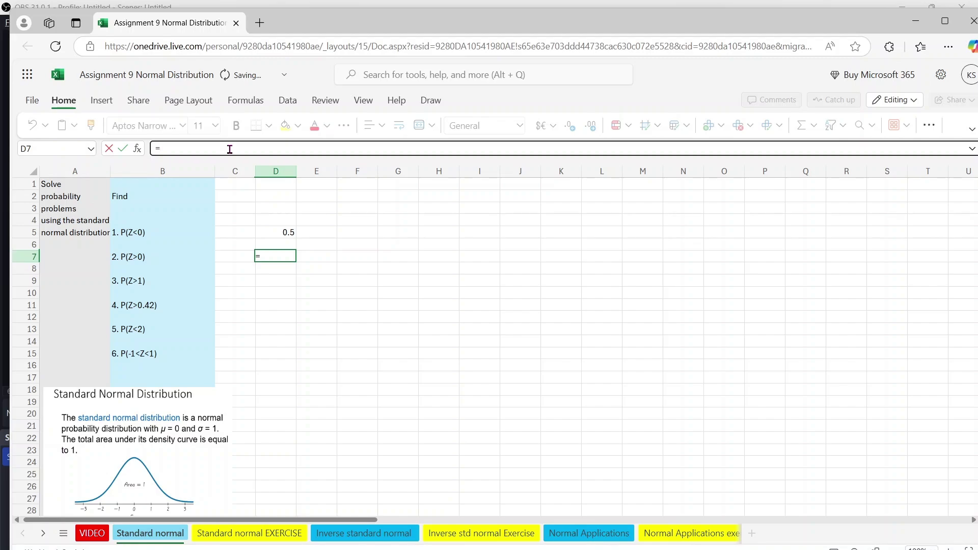
{"action": "type", "text": "=1-norms."}
{"action": "key", "text": "BackSpace"}
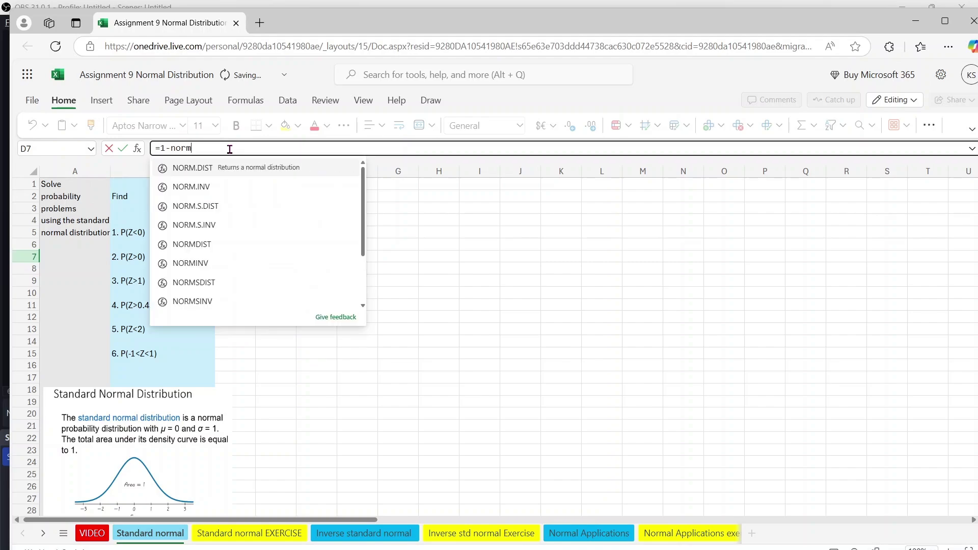
{"action": "type", "text": ".s.dist"}
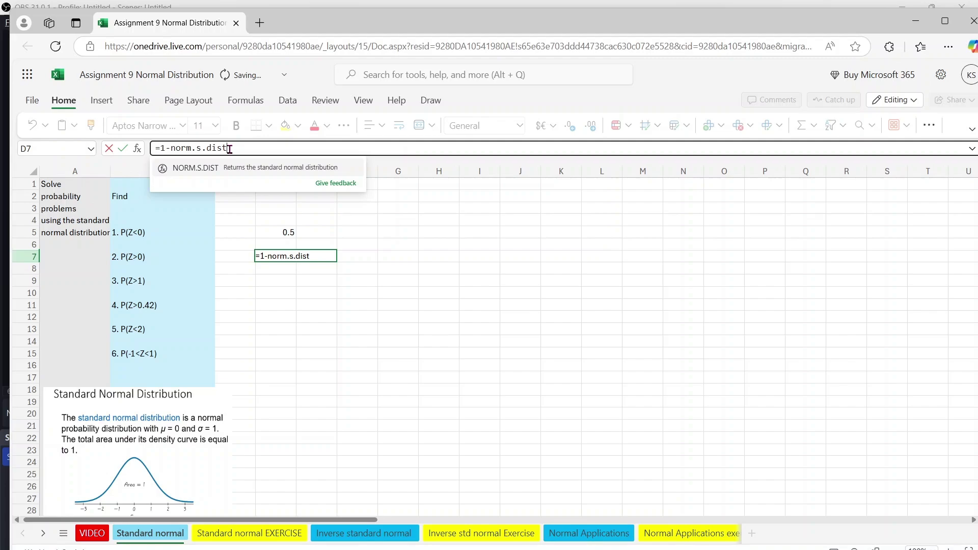
{"action": "type", "text": "(0,true)"}
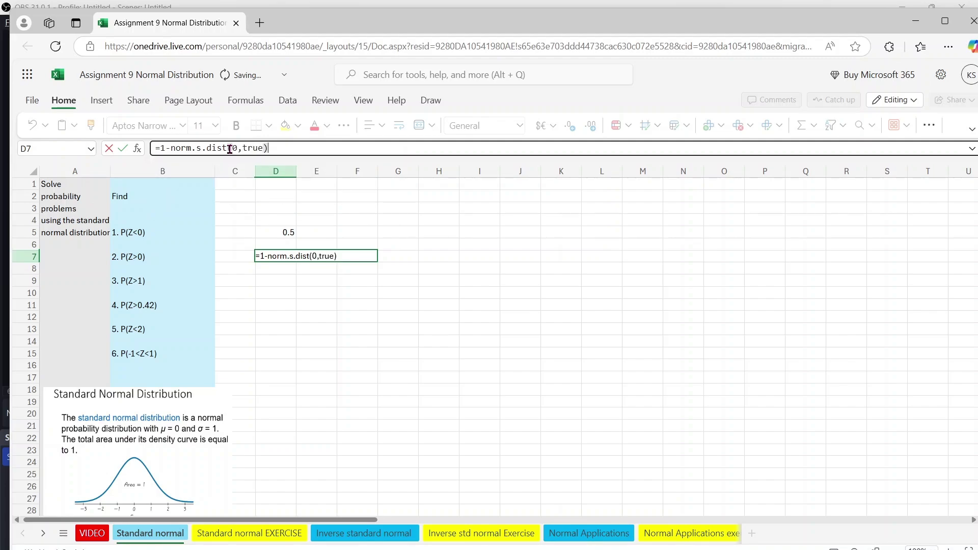
{"action": "key", "text": "Return"}
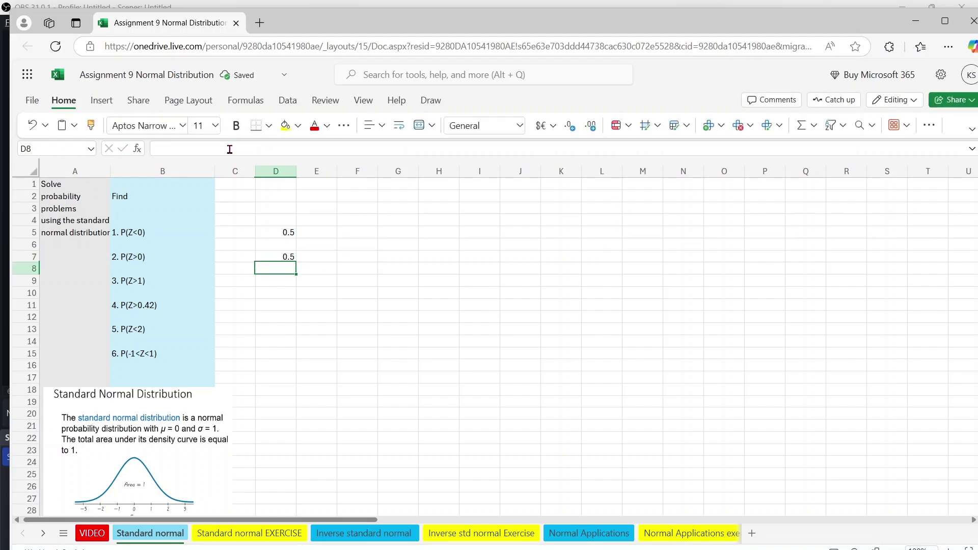
- Compute P(Z>1) in cell D9 with the formula =1-norm.s.dist(1,true)
{"action": "key", "text": "Down"}
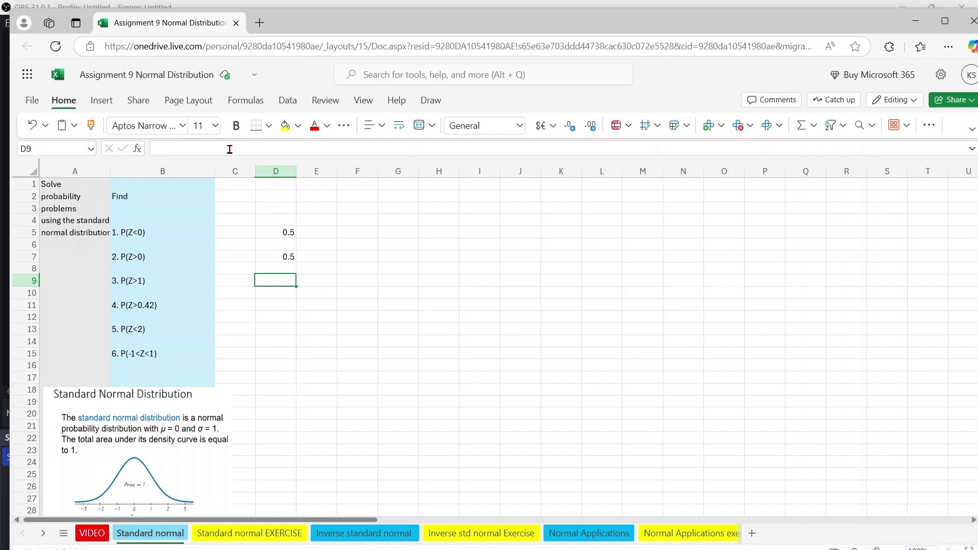
{"action": "type", "text": "="}
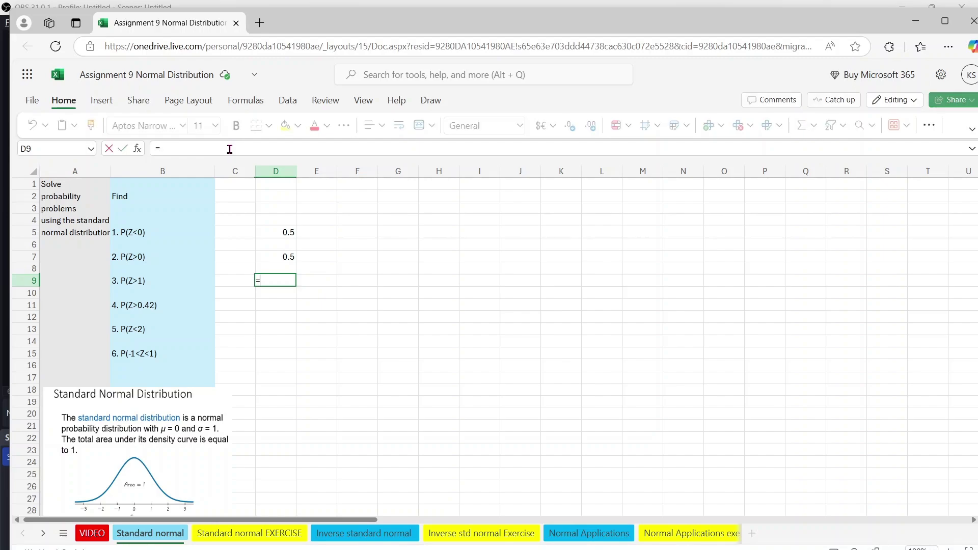
{"action": "type", "text": "1"}
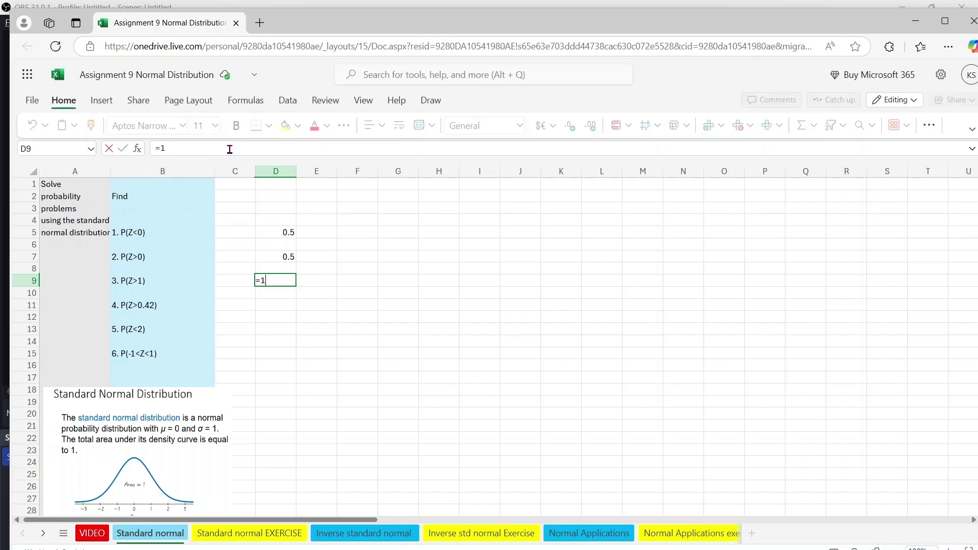
{"action": "type", "text": "-norms.d"}
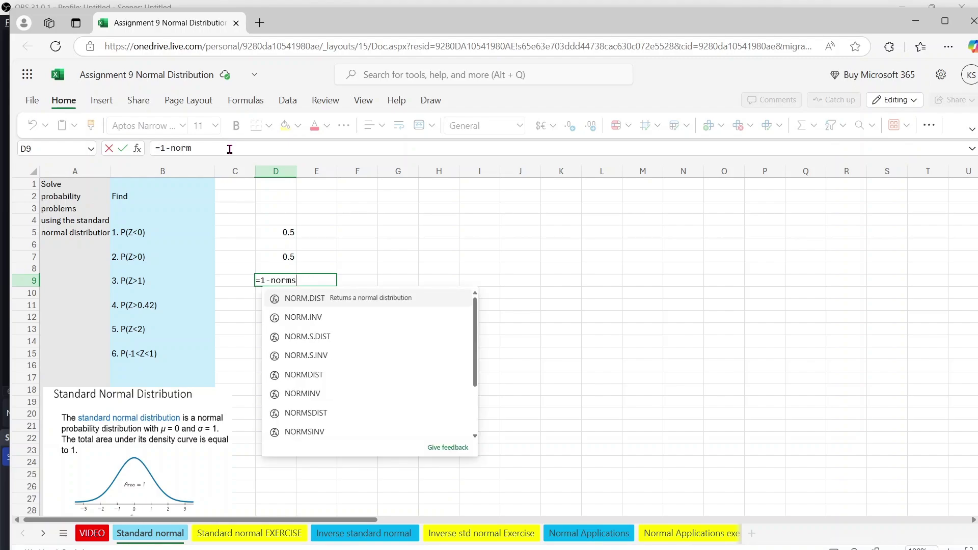
{"action": "key", "text": "BackSpace"}
{"action": "key", "text": "BackSpace"}
{"action": "key", "text": "BackSpace"}
{"action": "type", "text": ".s.dist"}
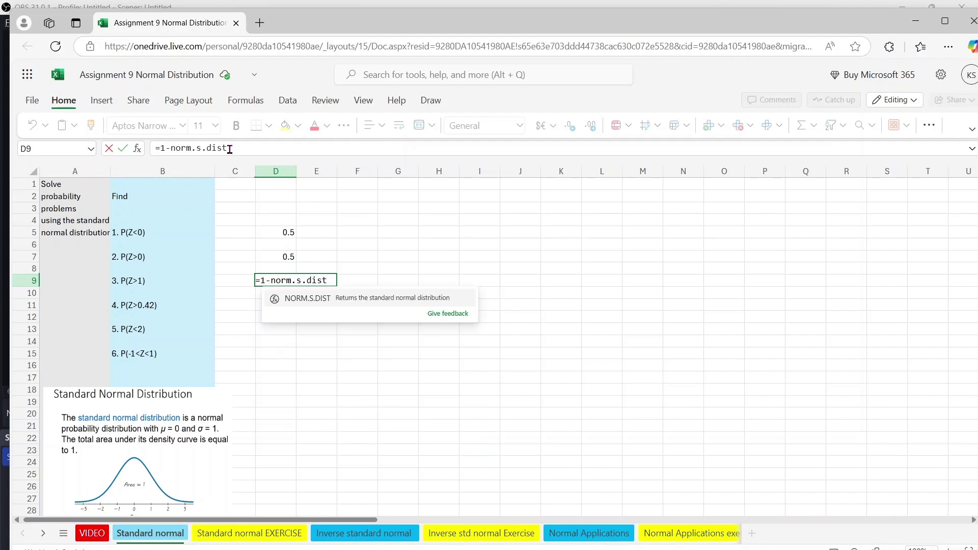
{"action": "type", "text": "(1,true"}
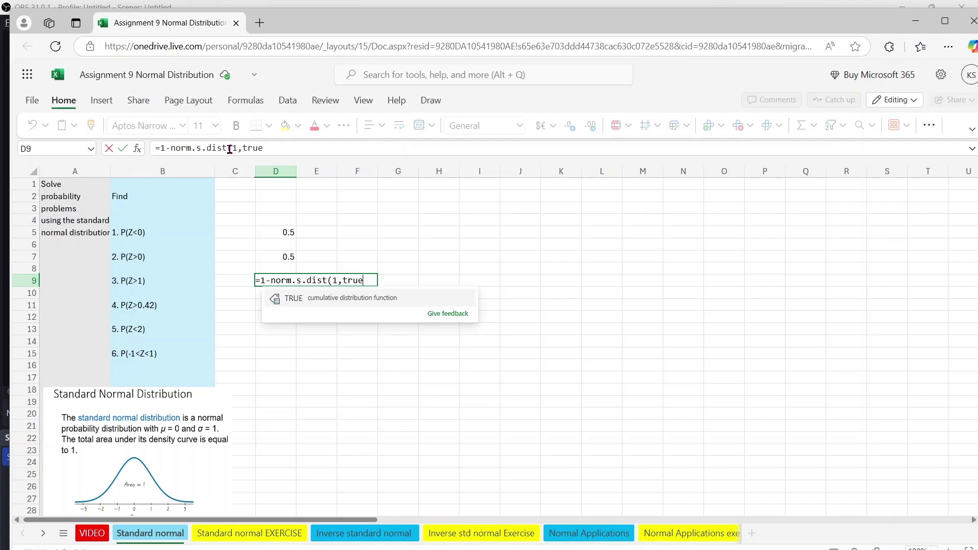
{"action": "type", "text": ")"}
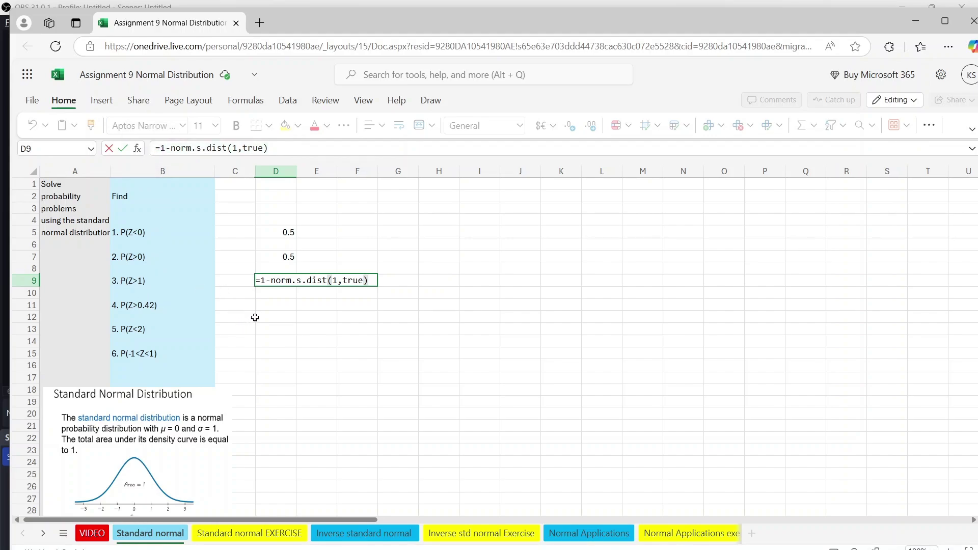
{"action": "key", "text": "Return"}
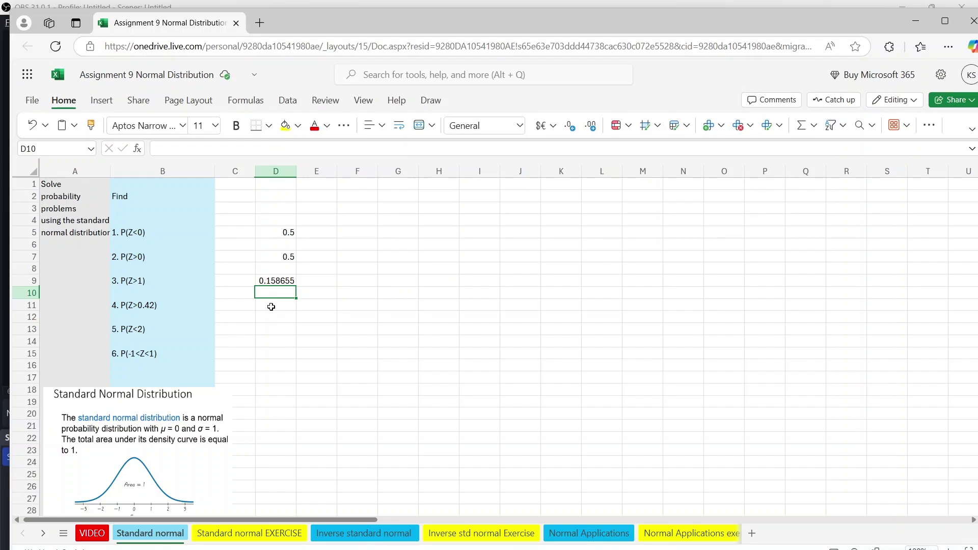
- Compute P(Z>0.42) in cell D11 with the formula =1-norm.s.dist(0.42,true)
{"action": "left_click", "coordinate": [273, 305]}
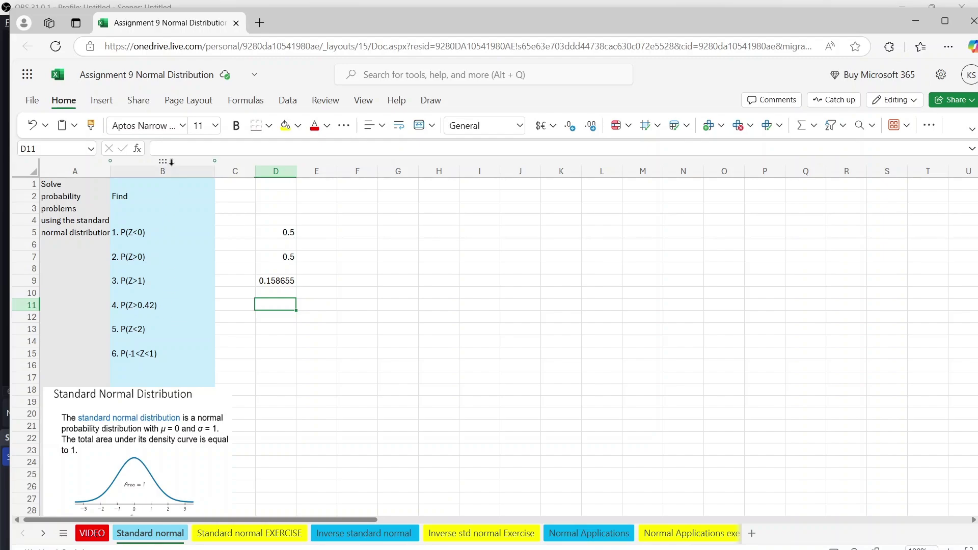
{"action": "left_click", "coordinate": [172, 148]}
{"action": "type", "text": "="}
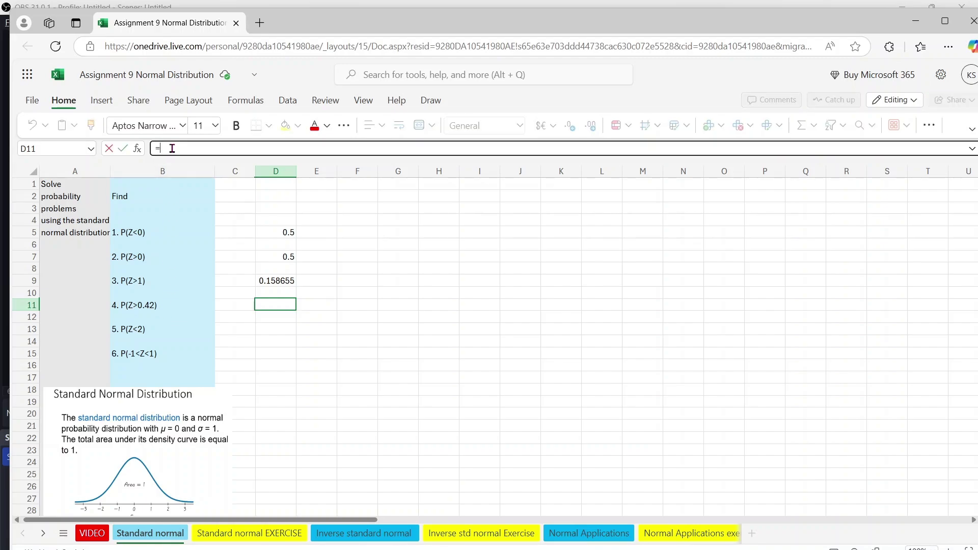
{"action": "type", "text": "1-"}
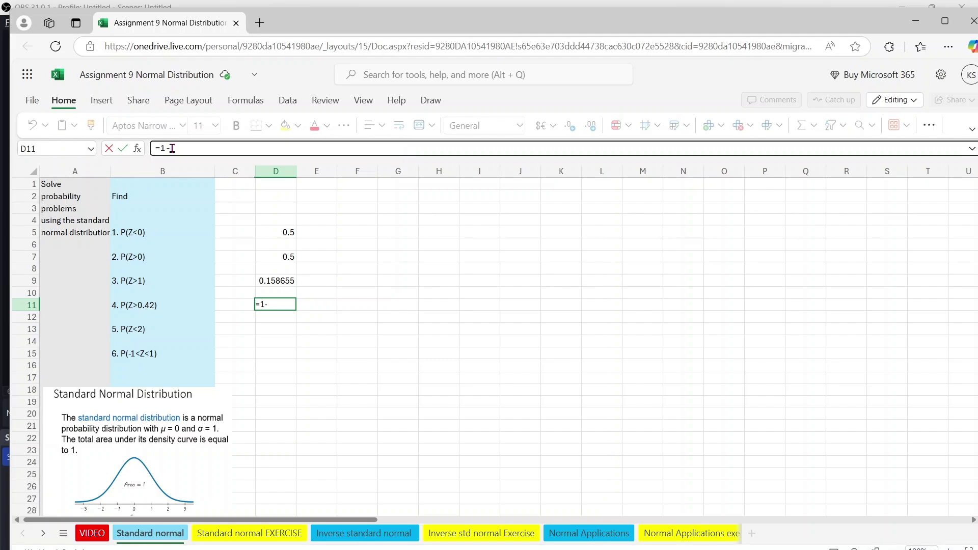
{"action": "type", "text": "norm.s.d"}
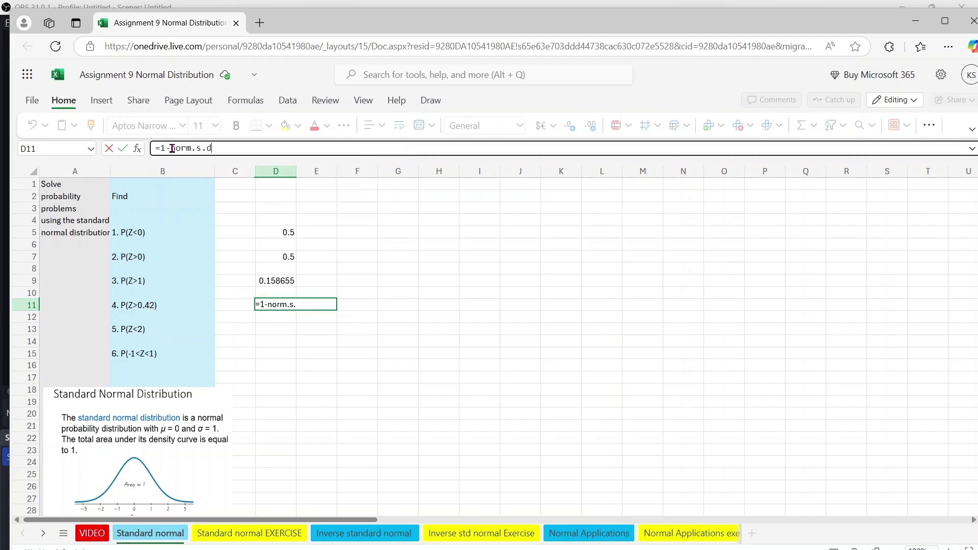
{"action": "type", "text": "ist(0"}
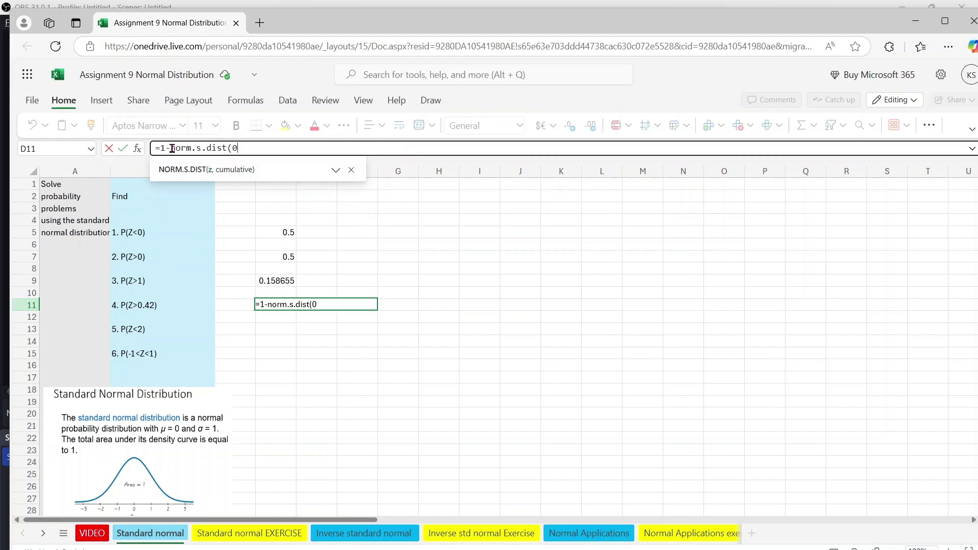
{"action": "type", "text": ".42,tru"}
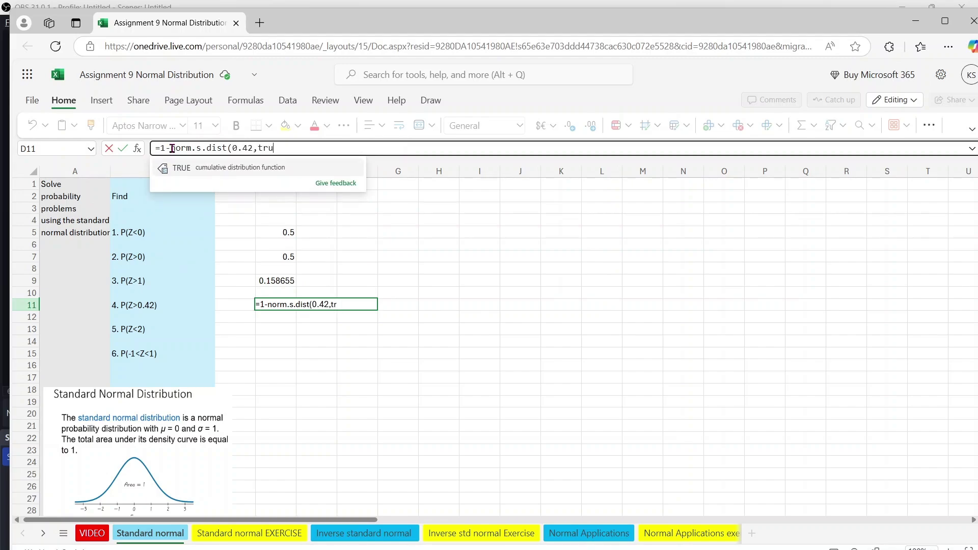
{"action": "type", "text": "e)"}
{"action": "key", "text": "Return"}
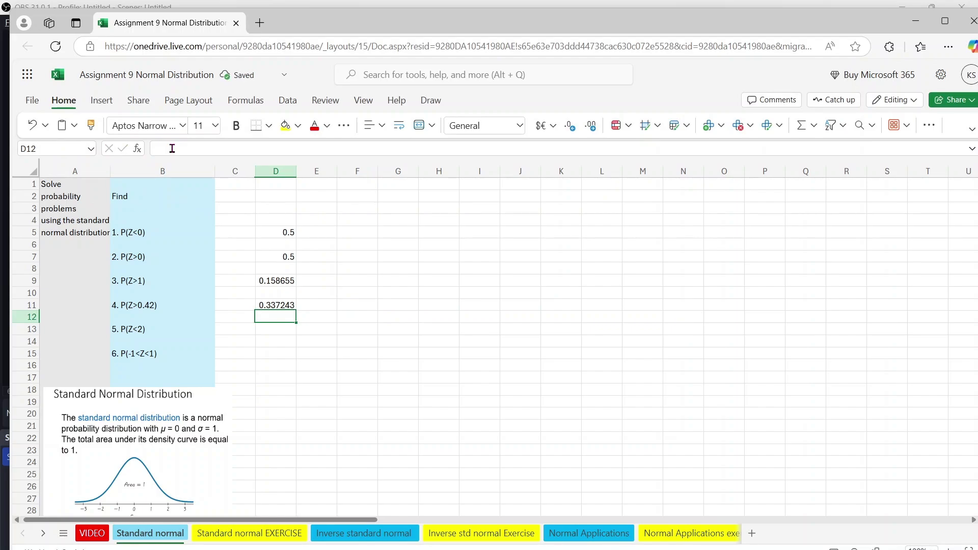
- Compute P(Z<2) in cell D13 with the formula =norm.s.dist(2,true)
{"action": "key", "text": "Down"}
{"action": "key", "text": "Down"}
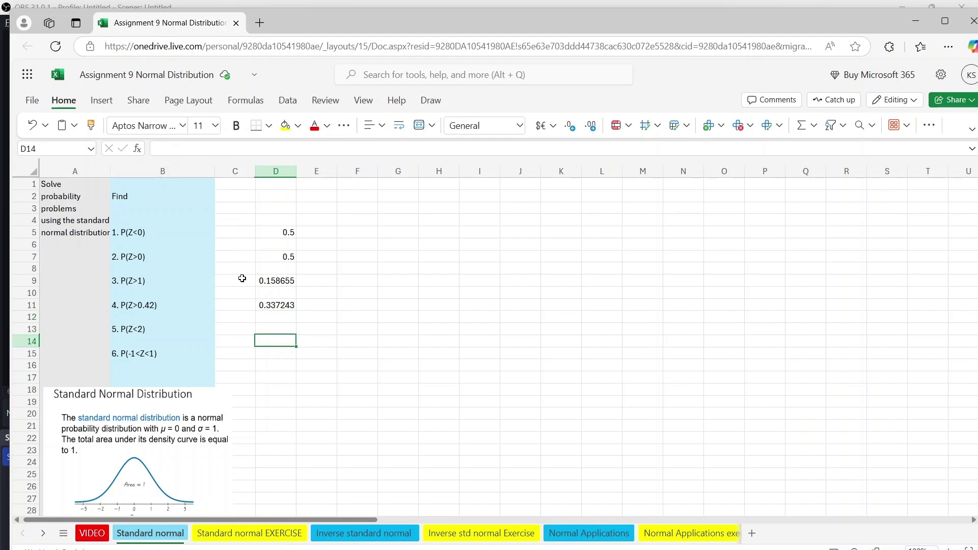
{"action": "left_click", "coordinate": [262, 325]}
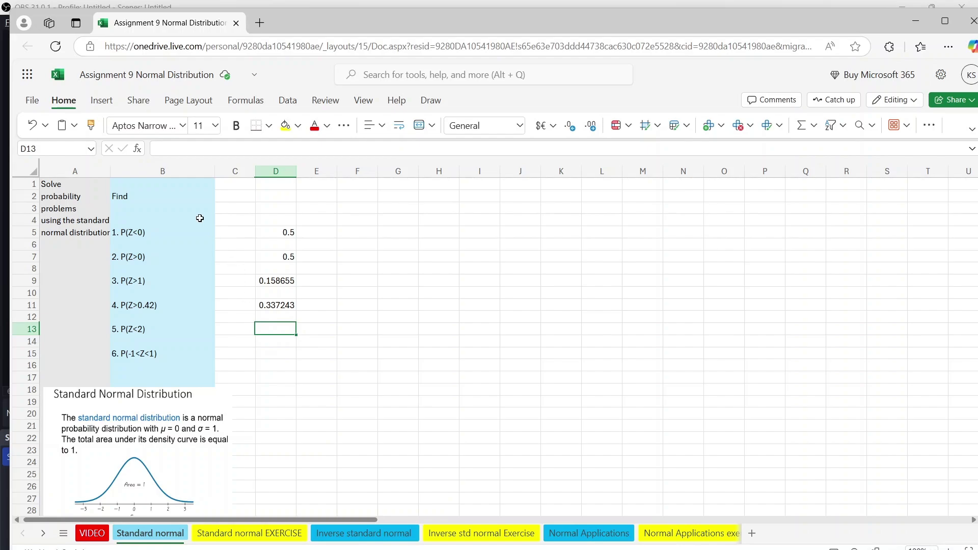
{"action": "left_click", "coordinate": [177, 147]}
{"action": "type", "text": "="}
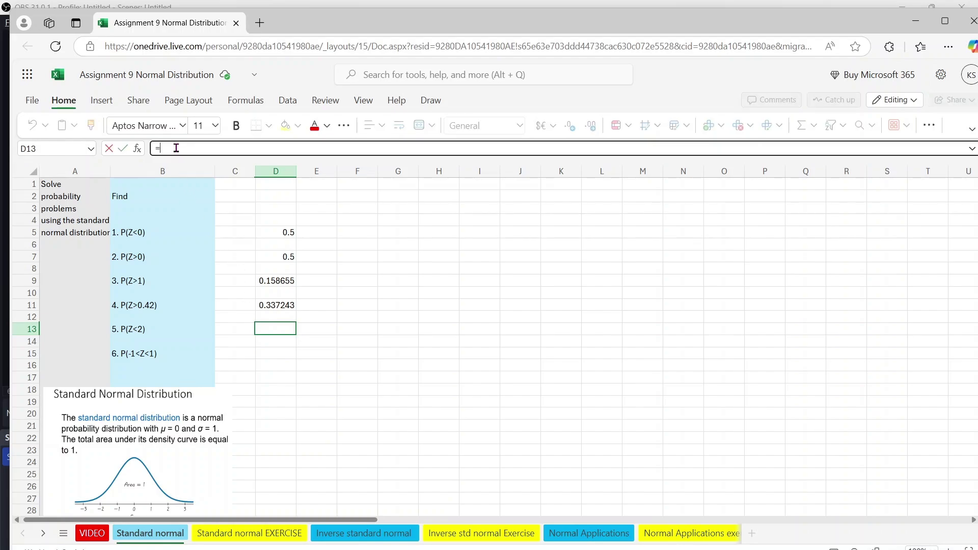
{"action": "type", "text": "norm."}
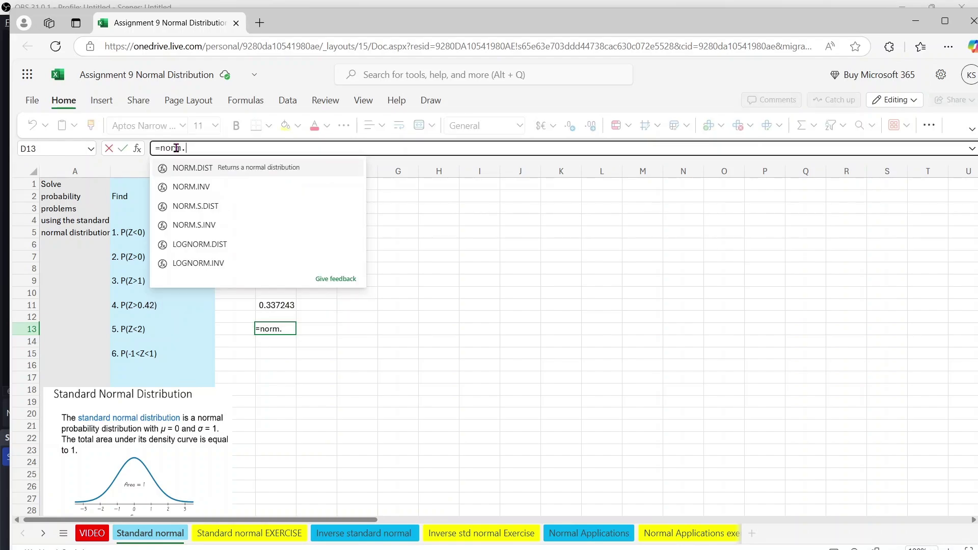
{"action": "type", "text": "s.dist("}
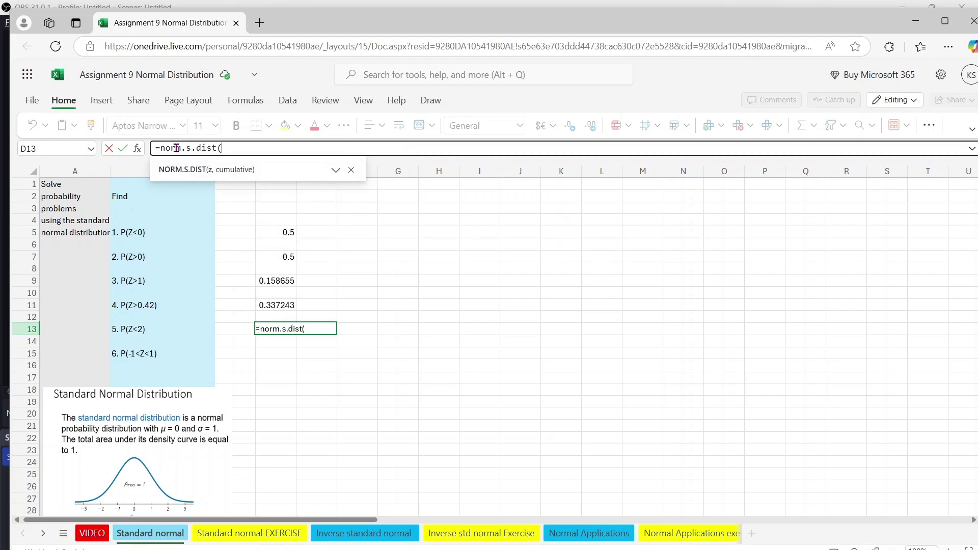
{"action": "type", "text": "2,true)"}
{"action": "key", "text": "Return"}
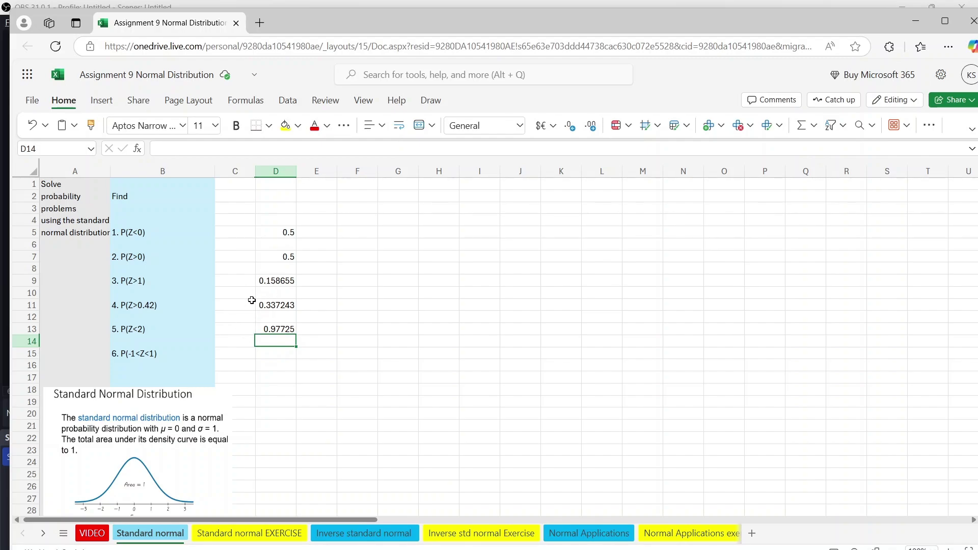
- Compute P(-1<Z<1) in cell D15 with the formula =norm.s.dist(1,true)-norm.s.dist(-1,true)
{"action": "left_click", "coordinate": [267, 350]}
{"action": "double_click", "coordinate": [267, 350]}
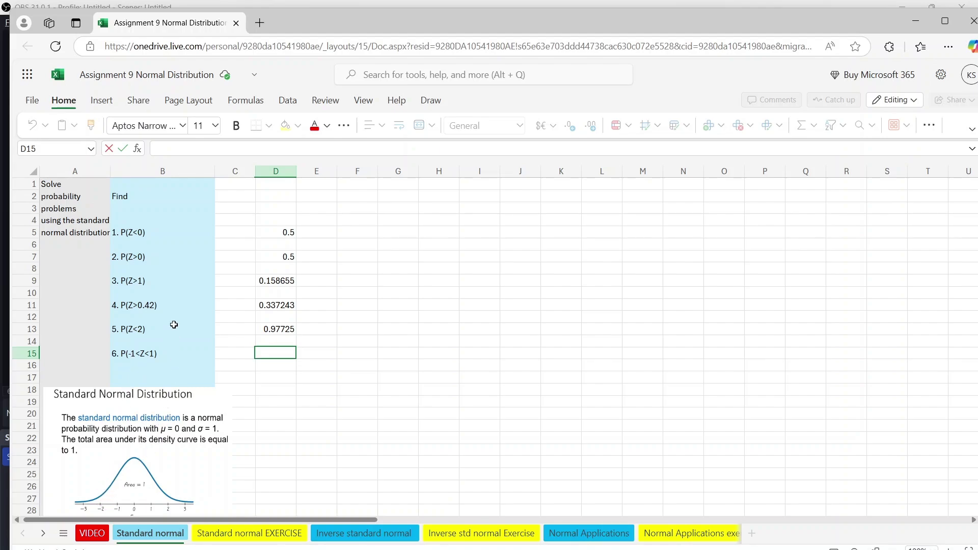
{"action": "left_click", "coordinate": [196, 147]}
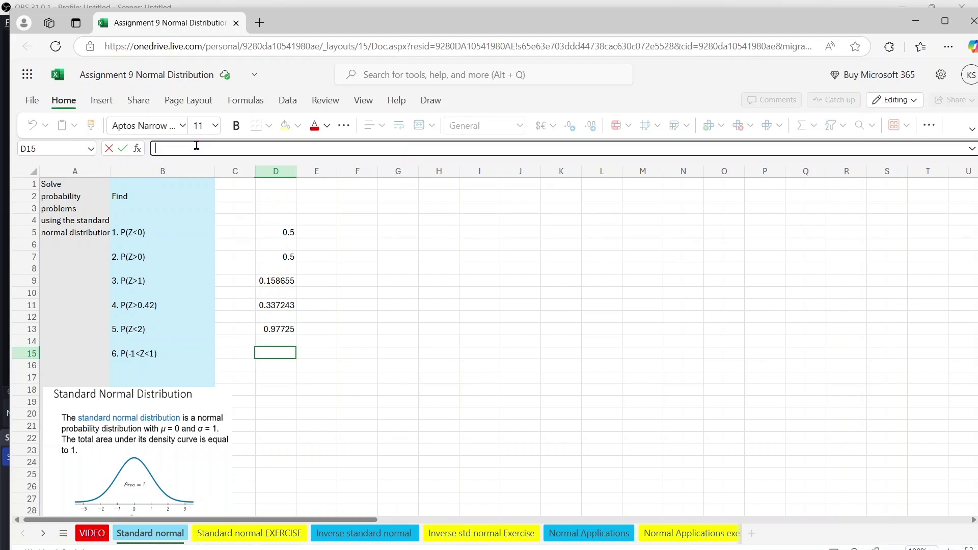
{"action": "type", "text": "=norm.s"}
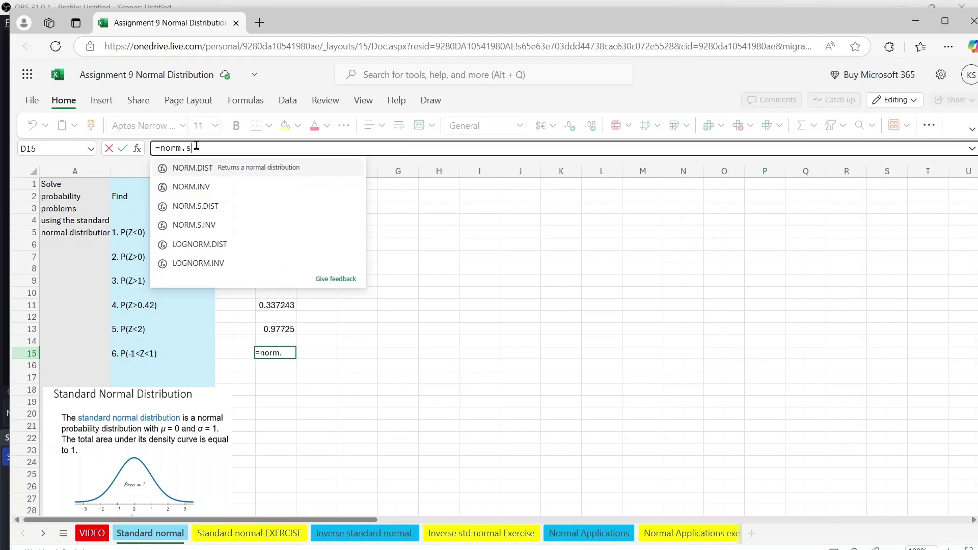
{"action": "type", "text": ".dist"}
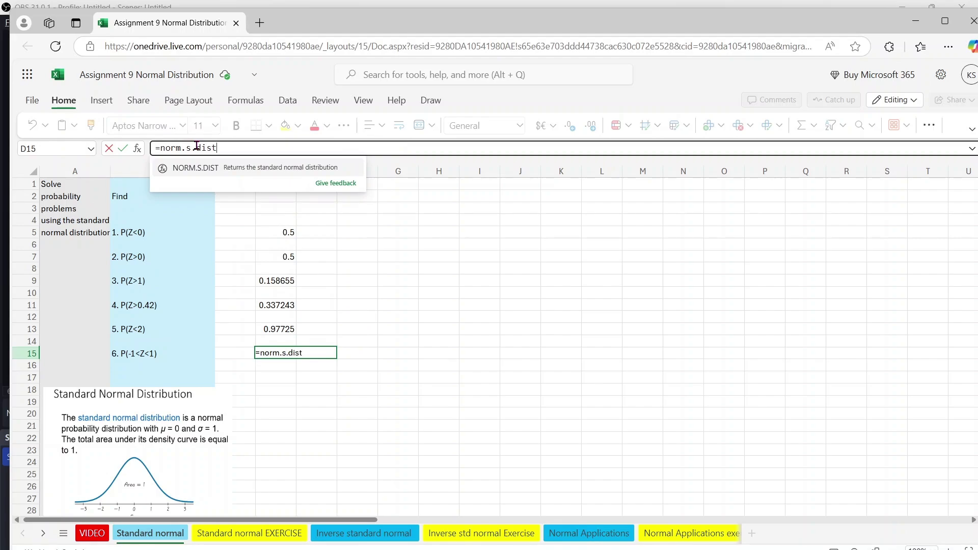
{"action": "type", "text": "("}
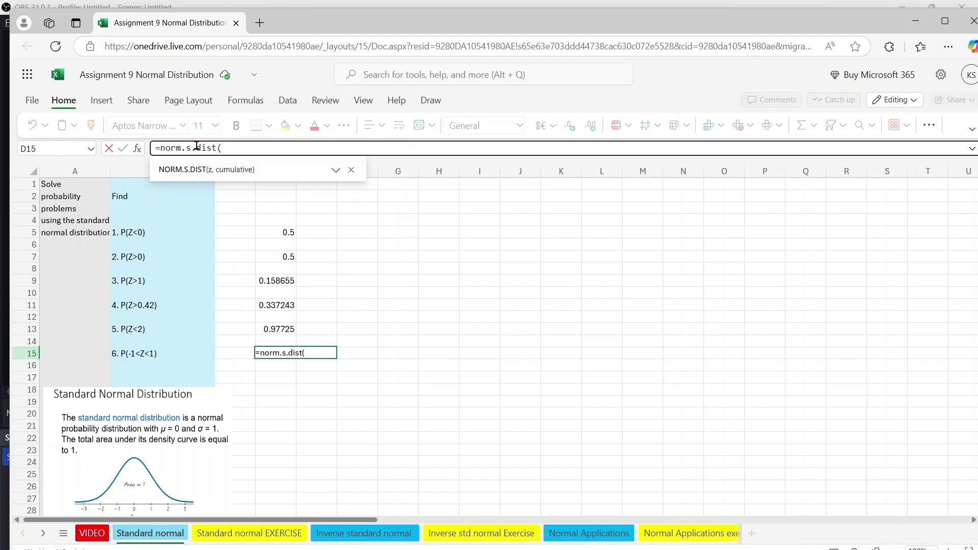
{"action": "type", "text": "1,true)"}
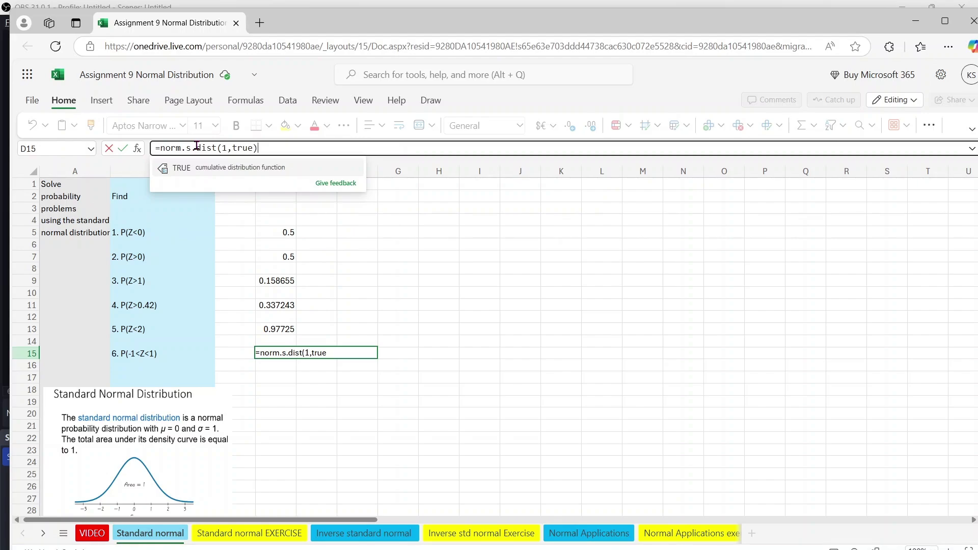
{"action": "type", "text": "-"}
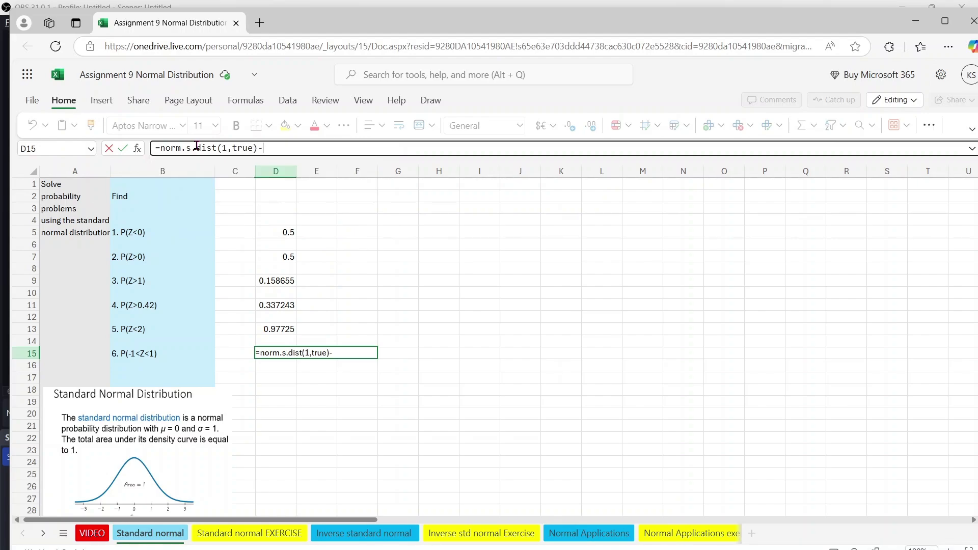
{"action": "type", "text": "norm.s"}
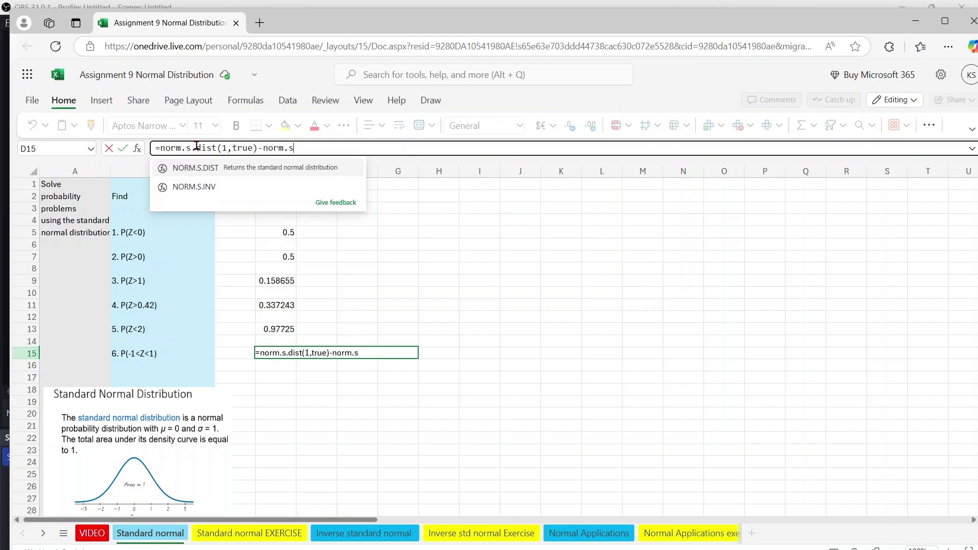
{"action": "type", "text": ".dist"}
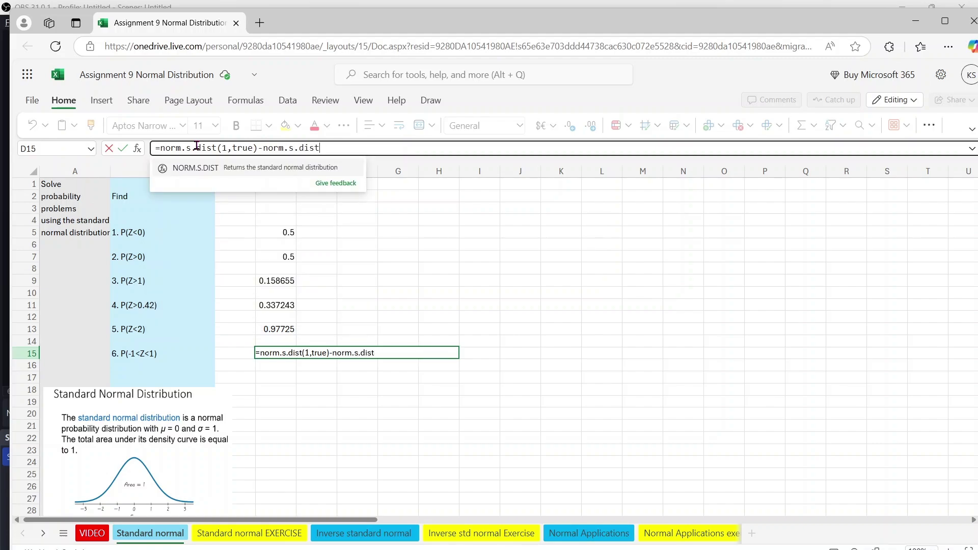
{"action": "type", "text": "(-1"}
{"action": "type", "text": ",treu"}
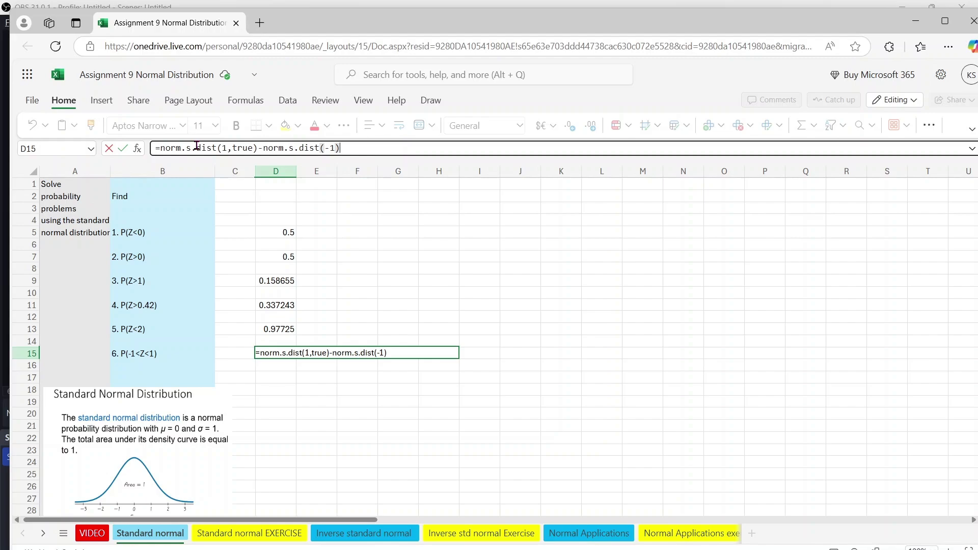
{"action": "key", "text": "BackSpace"}
{"action": "key", "text": "BackSpace"}
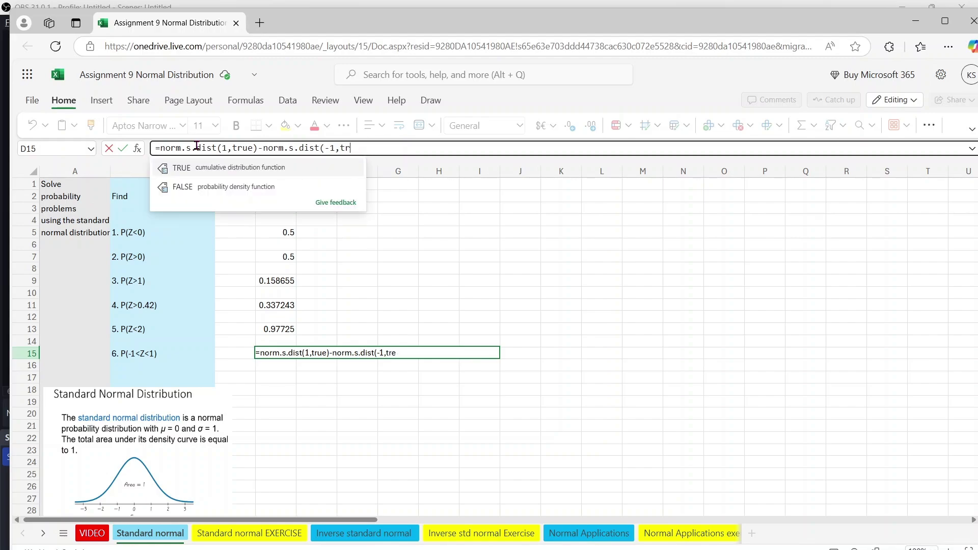
{"action": "type", "text": "ue)"}
{"action": "key", "text": "Return"}
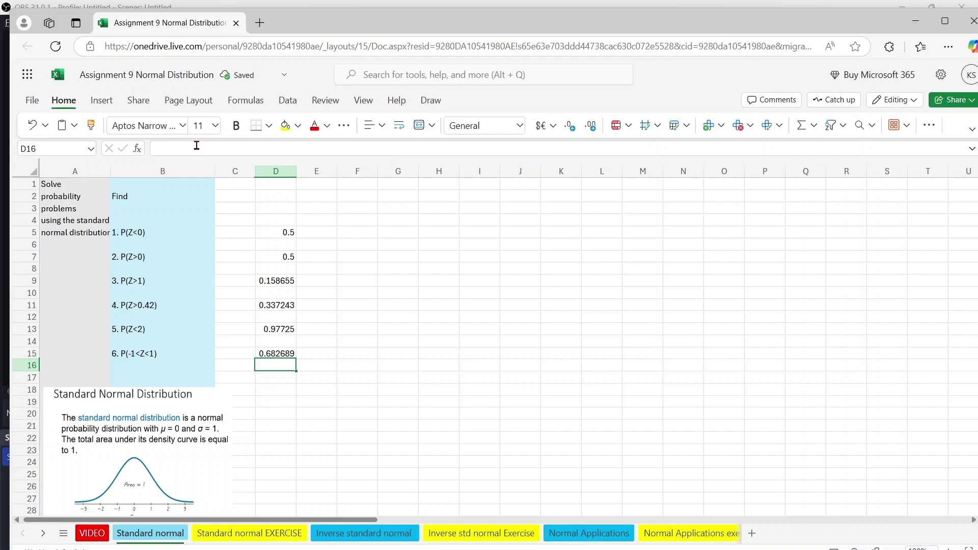
{"action": "left_click", "coordinate": [284, 351]}
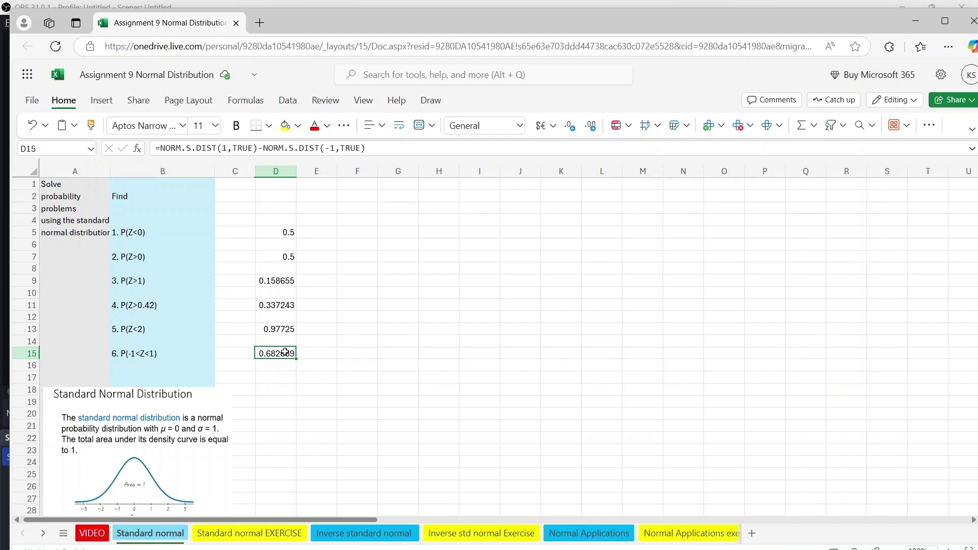
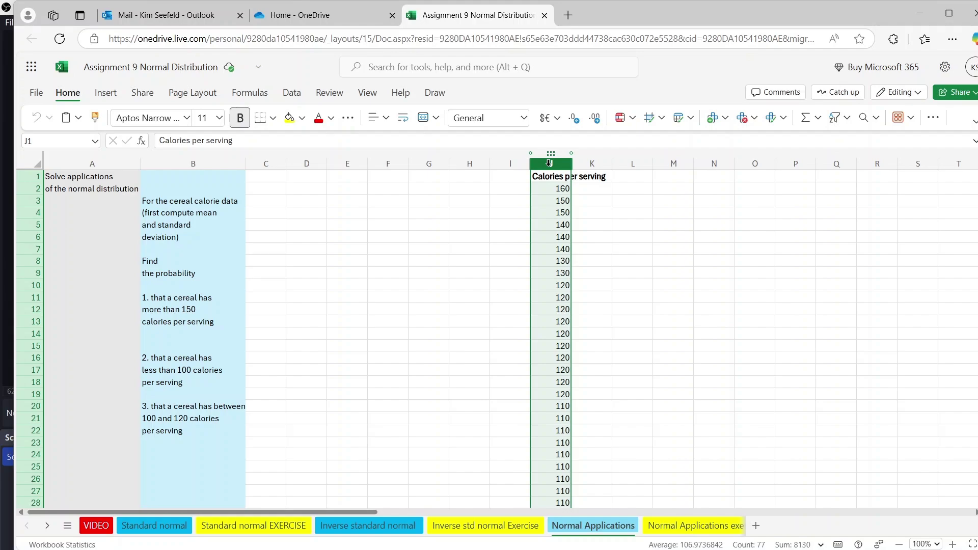
- Label cell E1 of the Normal Applications sheet "mean" and cell E2 "std dev"
{"action": "left_click", "coordinate": [351, 174]}
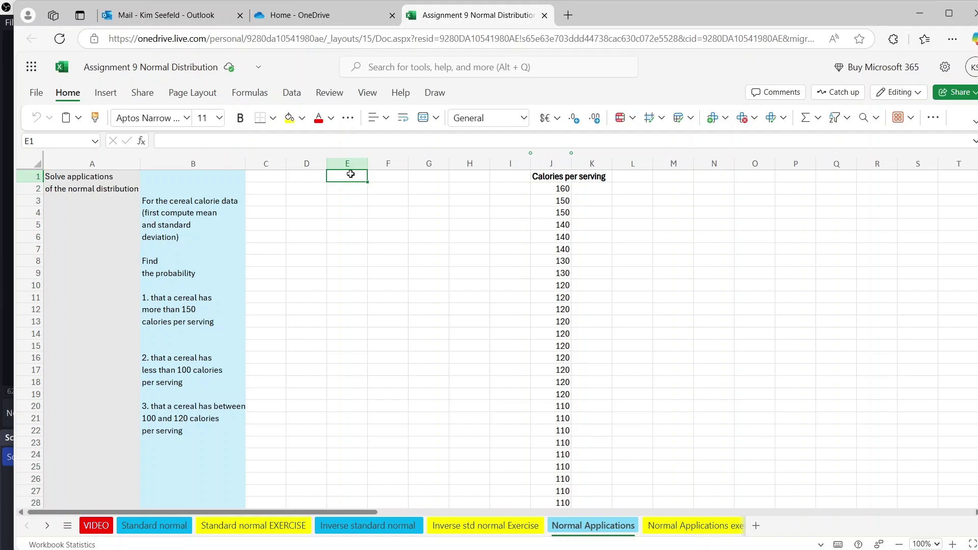
{"action": "type", "text": "mean"}
{"action": "key", "text": "Return"}
{"action": "type", "text": "std dev"}
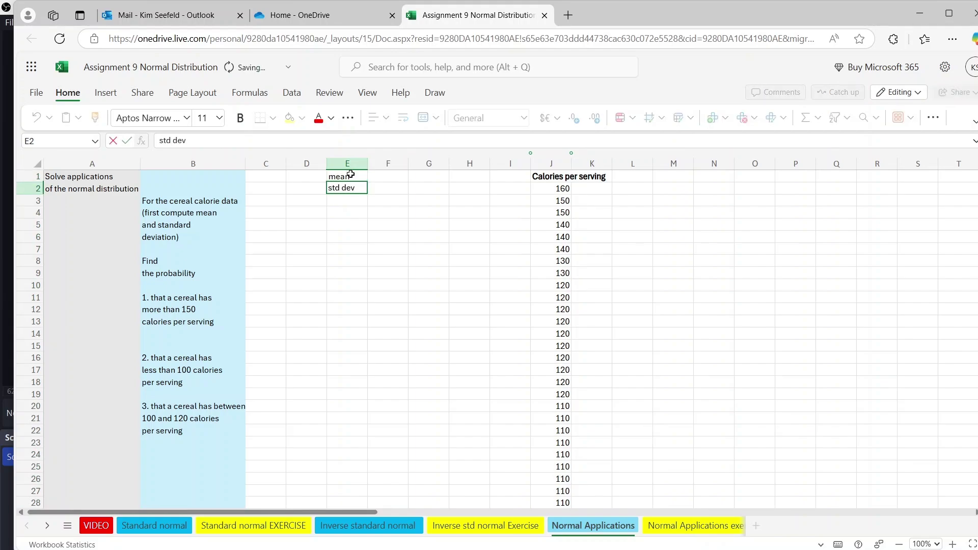
- Compute the mean of the calories per serving in cell F1 with the formula =average(J:J)
{"action": "left_click", "coordinate": [383, 180]}
{"action": "left_click", "coordinate": [375, 140]}
{"action": "type", "text": "=ava"}
{"action": "key", "text": "BackSpace"}
{"action": "type", "text": "erage("}
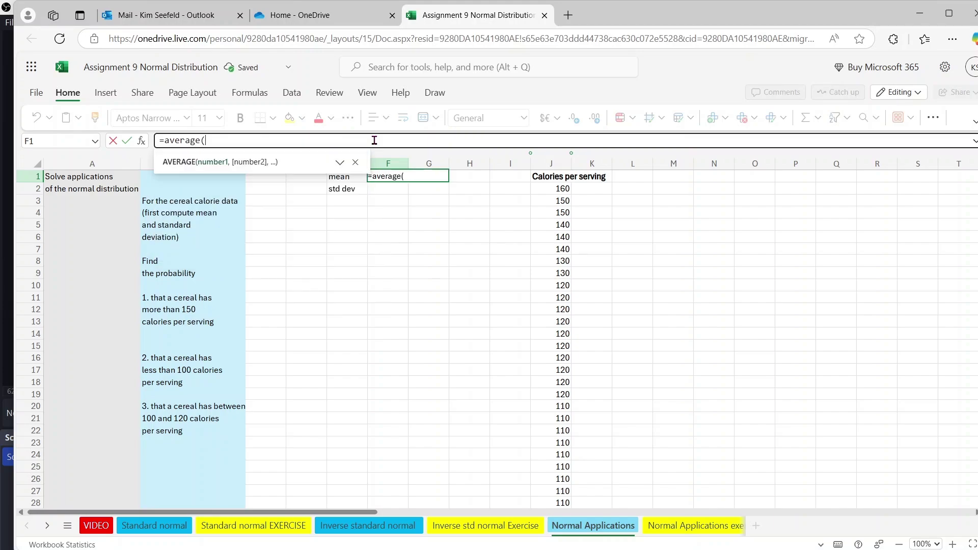
{"action": "left_click", "coordinate": [550, 164]}
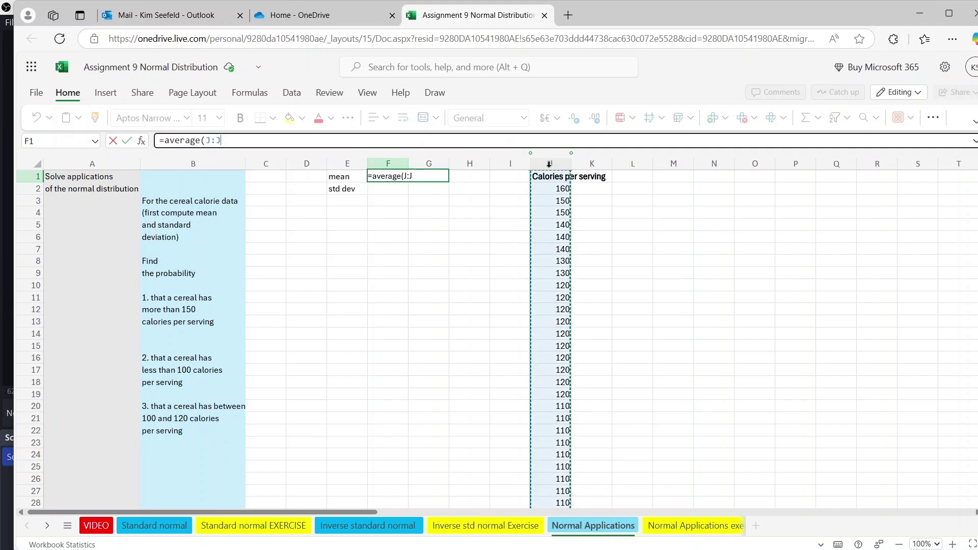
{"action": "key", "text": "Return"}
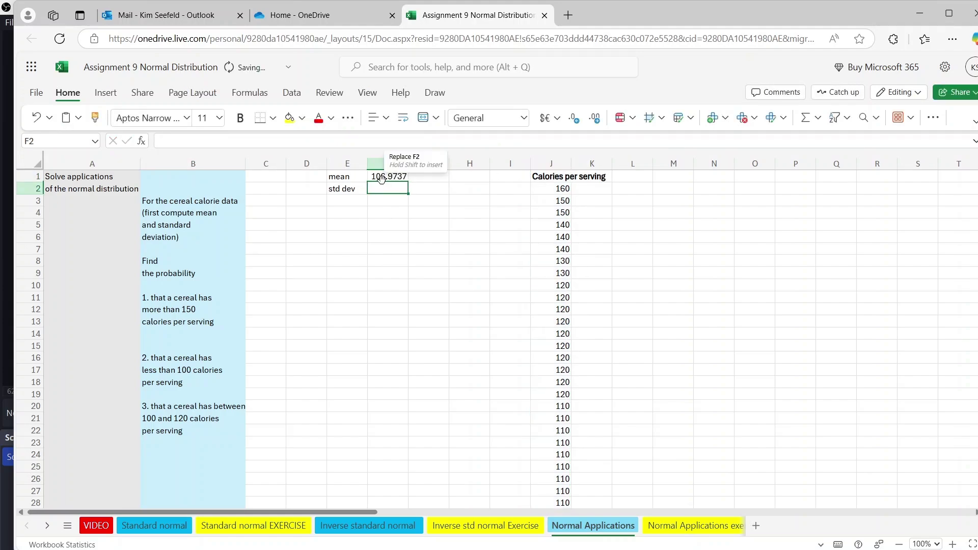
{"action": "left_click", "coordinate": [382, 178]}
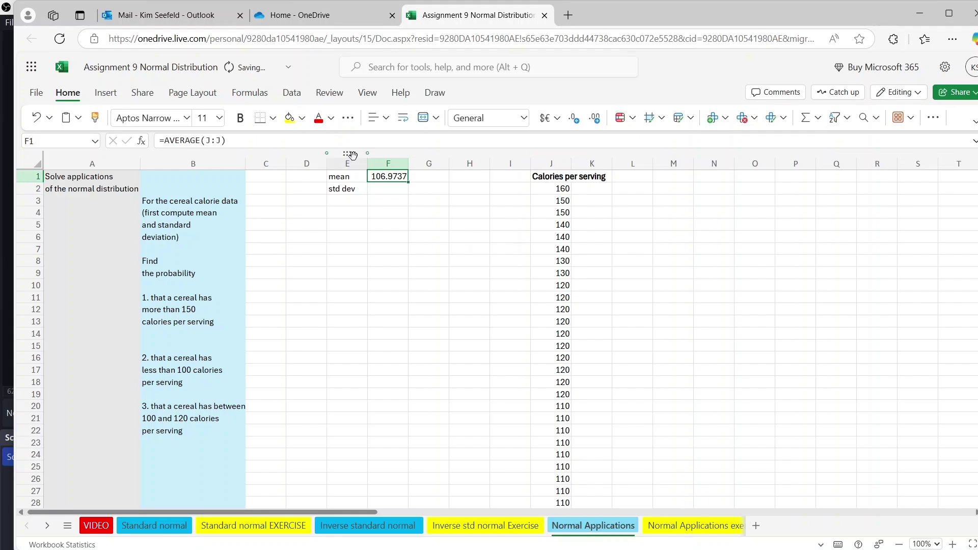
- Compute the sample standard deviation of the calories per serving in cell F2 with the formula =STDEV.S(J:J)
{"action": "key", "text": "Down"}
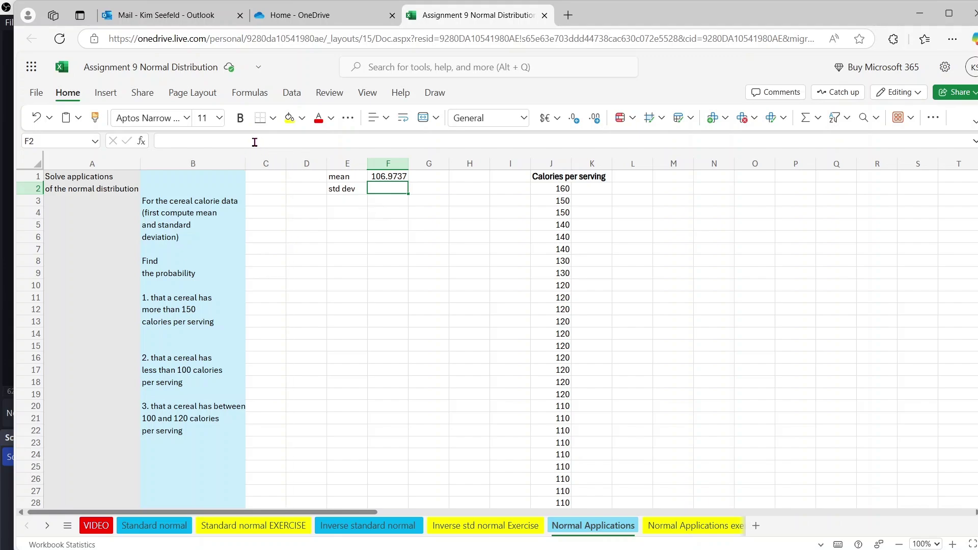
{"action": "left_click", "coordinate": [255, 142]}
{"action": "type", "text": "=std"}
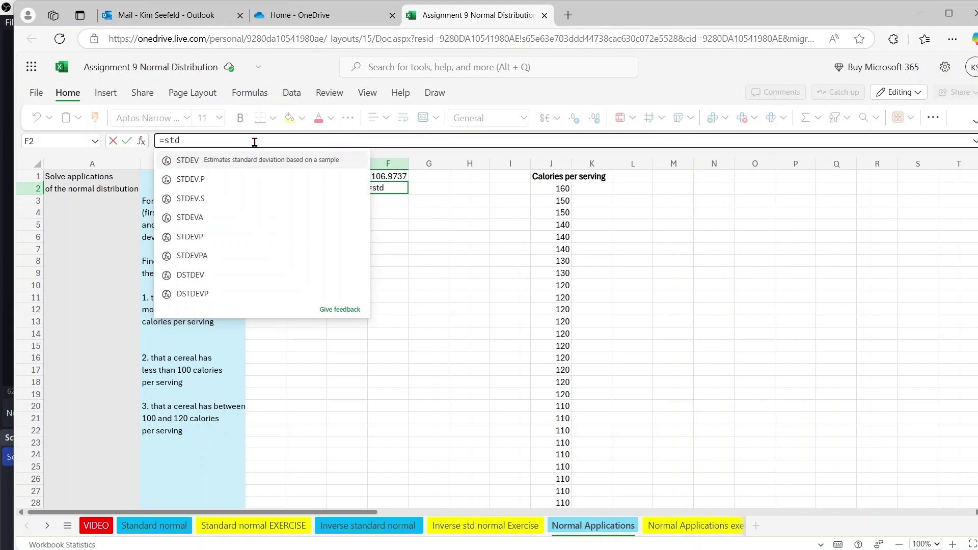
{"action": "left_click", "coordinate": [232, 193]}
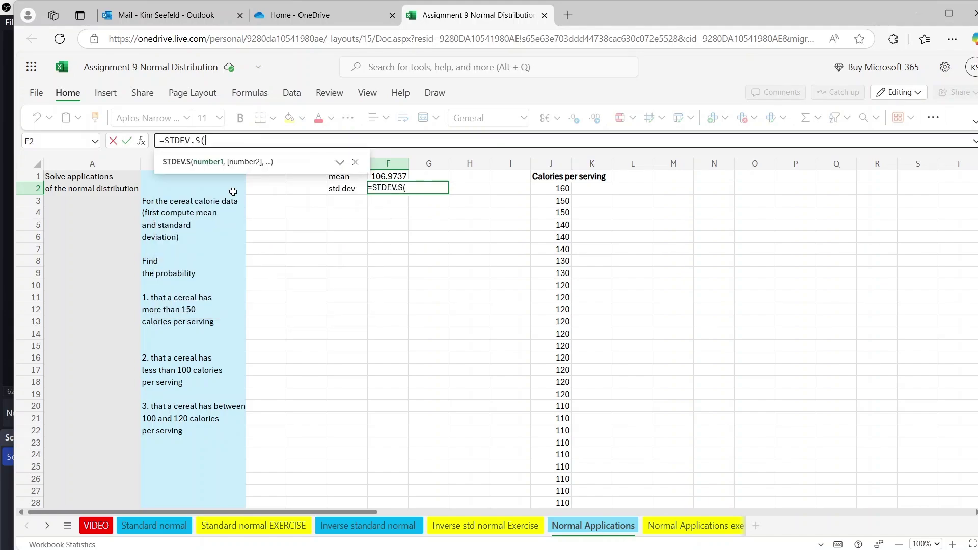
{"action": "left_click", "coordinate": [545, 160]}
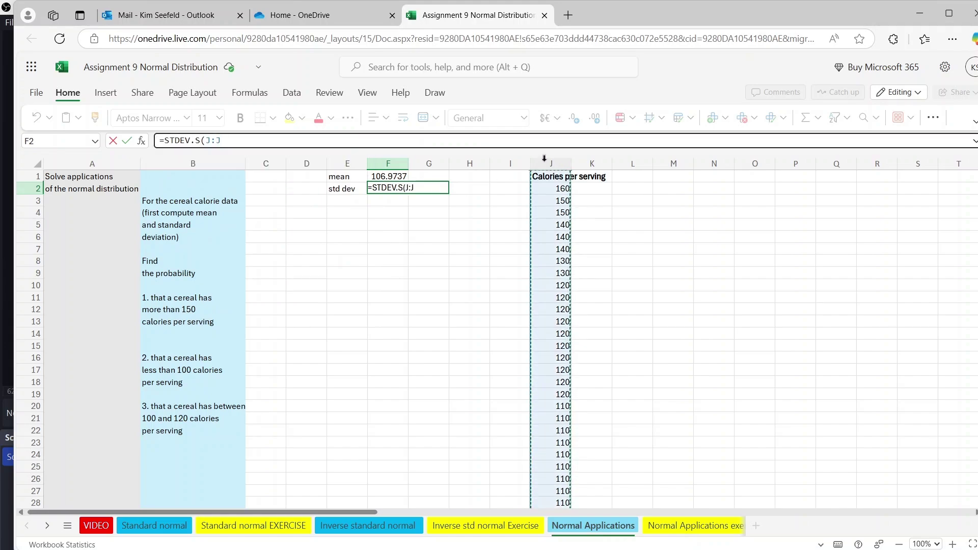
{"action": "type", "text": ")"}
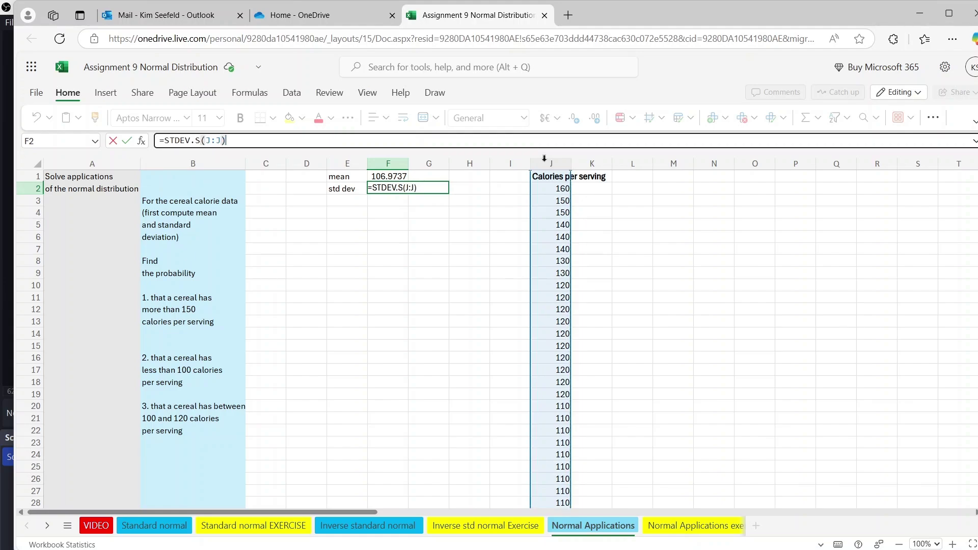
{"action": "key", "text": "Return"}
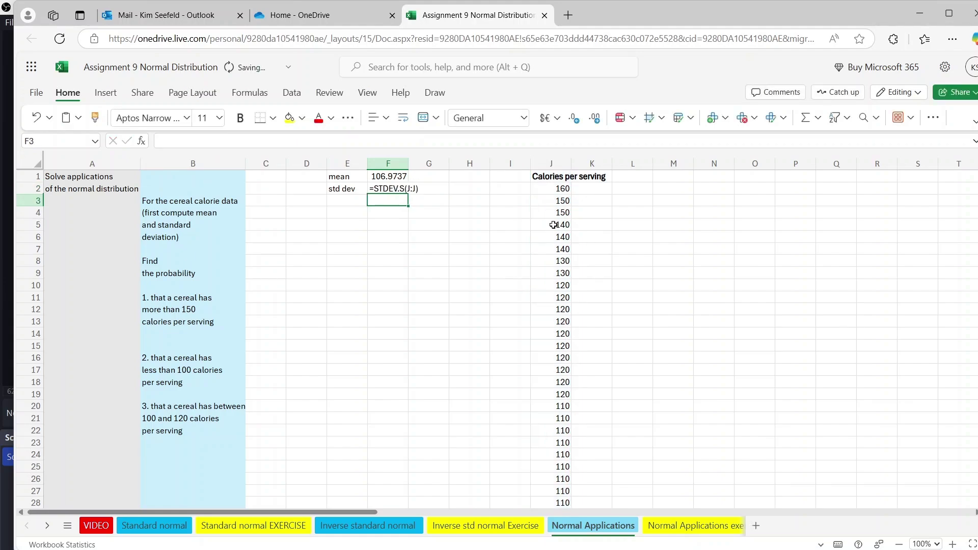
{"action": "left_click", "coordinate": [385, 192]}
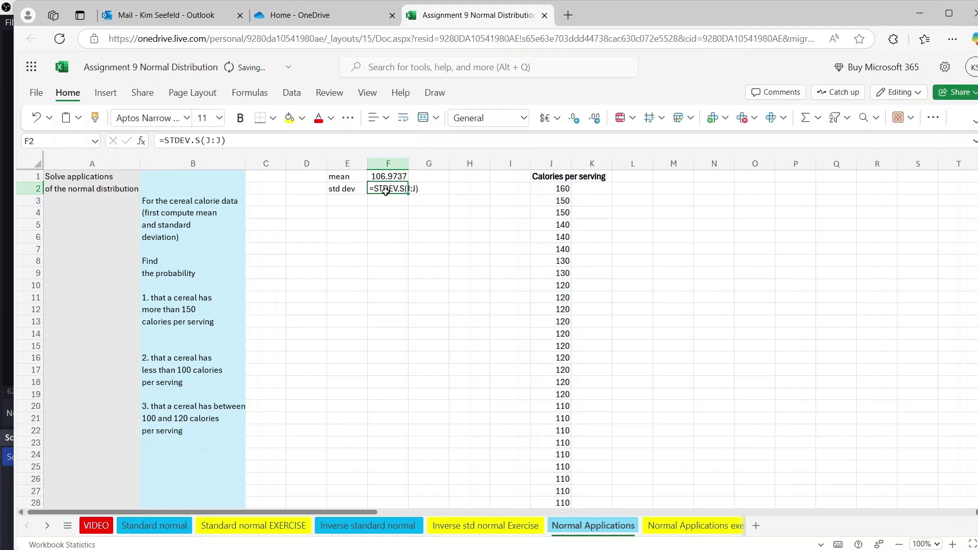
{"action": "left_click", "coordinate": [313, 140]}
{"action": "key", "text": "Return"}
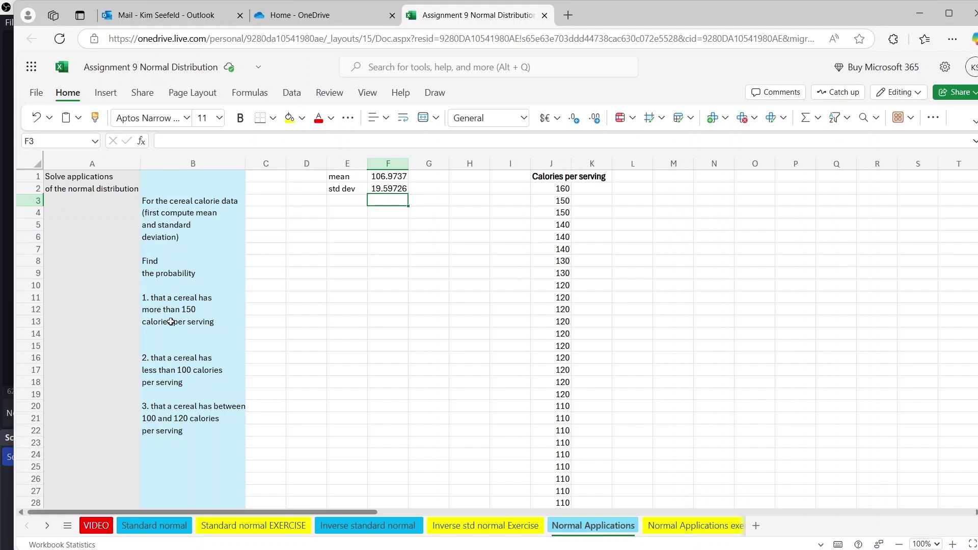
- Compute the probability of more than 150 calories per serving in cell D11 with the formula =1-norm.dist(150,f1,f2,true)
{"action": "left_click", "coordinate": [303, 300]}
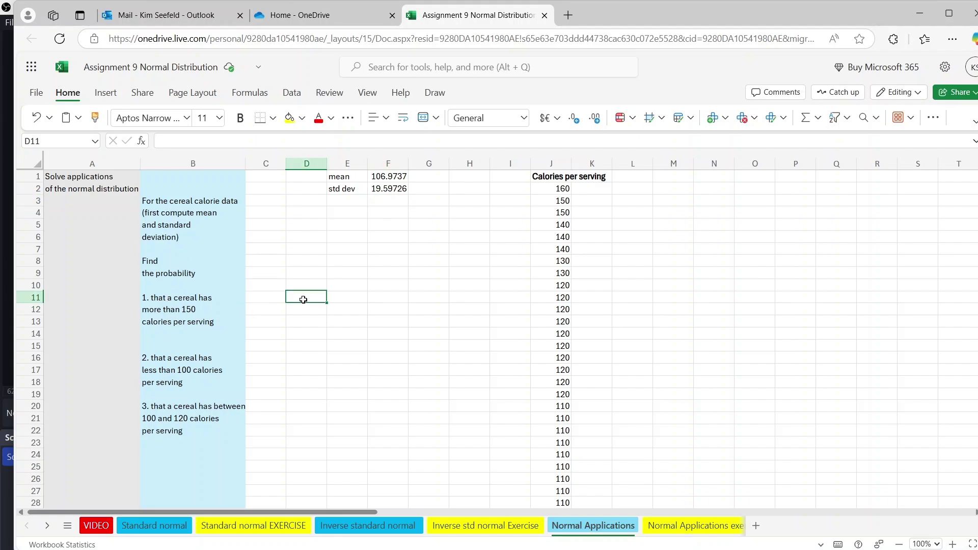
{"action": "left_click", "coordinate": [241, 142]}
{"action": "type", "text": "=1-norm.d"}
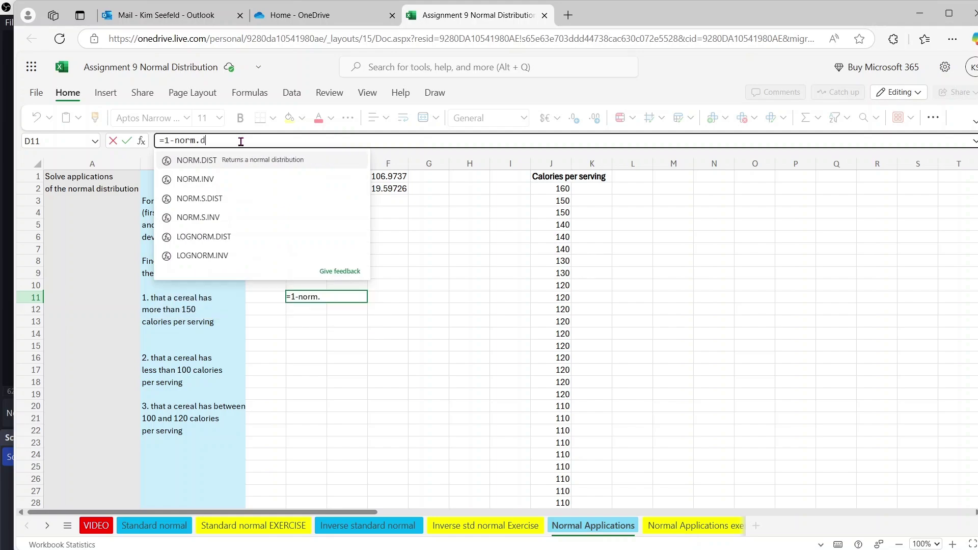
{"action": "type", "text": "ist("}
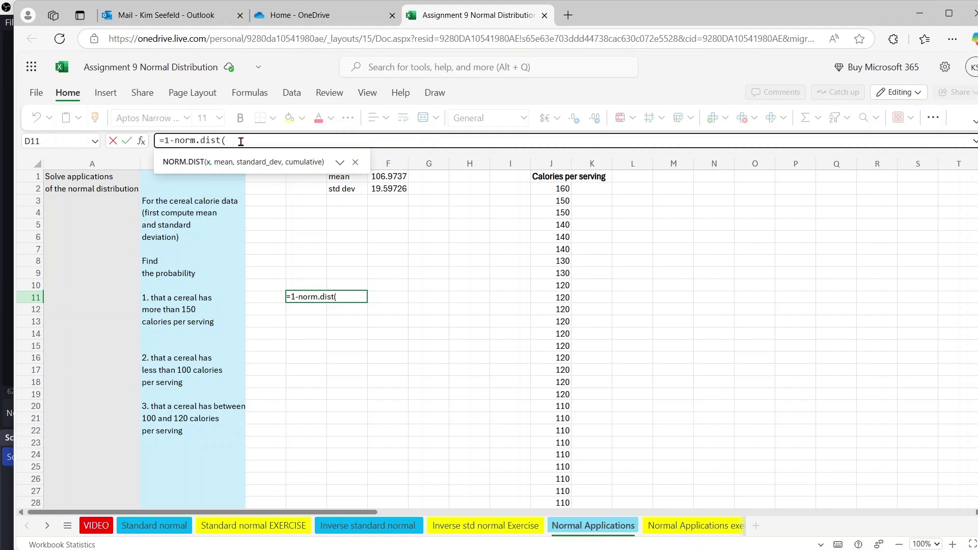
{"action": "type", "text": "150,f1,f2,true"}
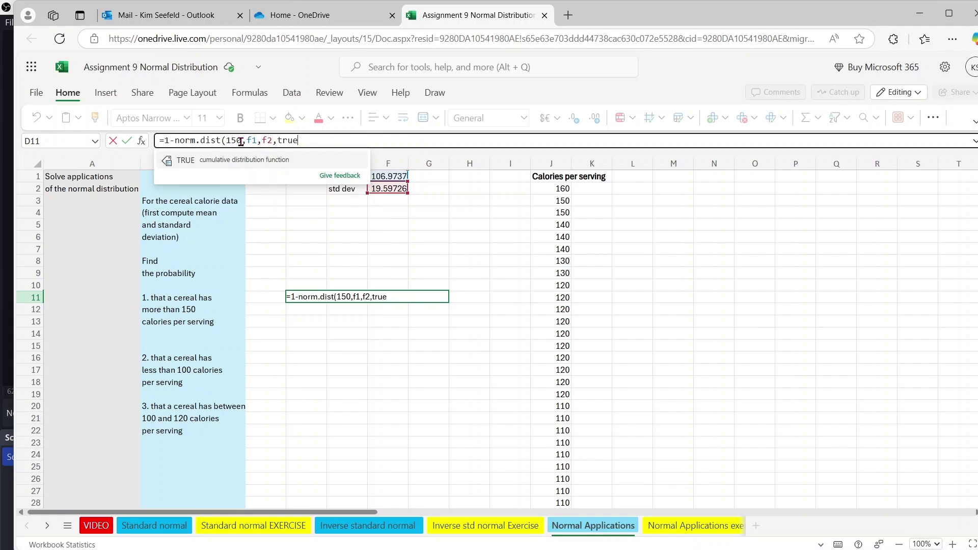
{"action": "type", "text": ")"}
{"action": "key", "text": "Return"}
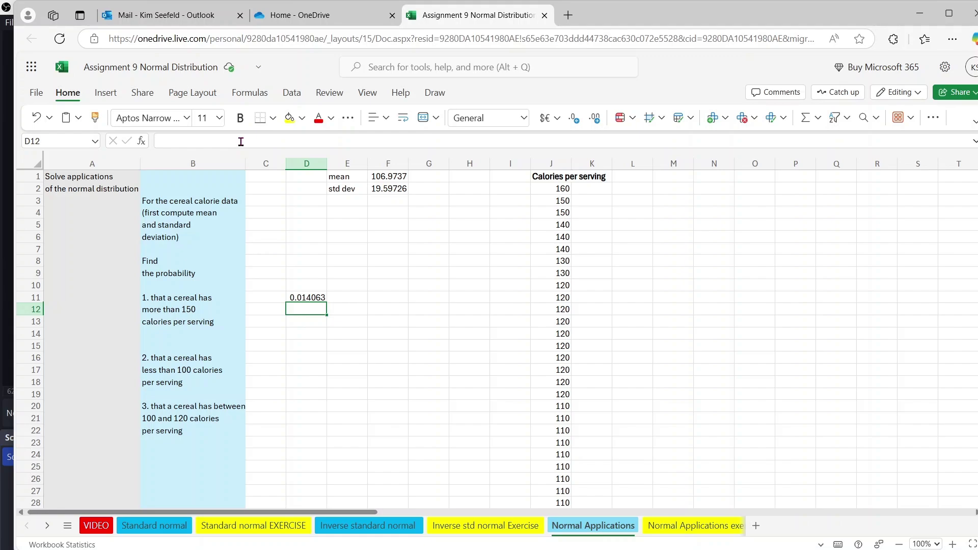
- Compute the probability of less than 100 calories per serving in cell D16 with the formula =norm.dist(100,f1,f2,true)
{"action": "key", "text": "Down"}
{"action": "key", "text": "Down"}
{"action": "key", "text": "Down"}
{"action": "key", "text": "Down"}
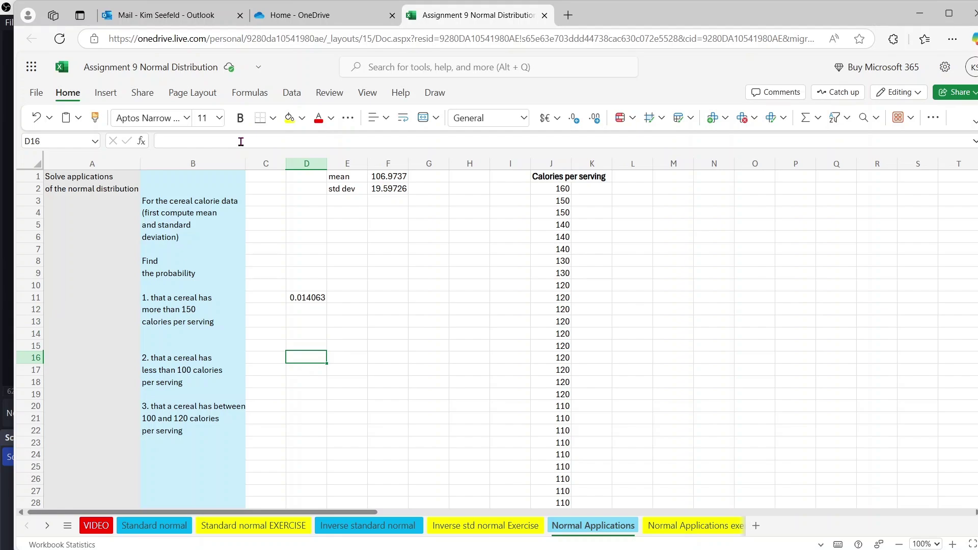
{"action": "left_click", "coordinate": [241, 141]}
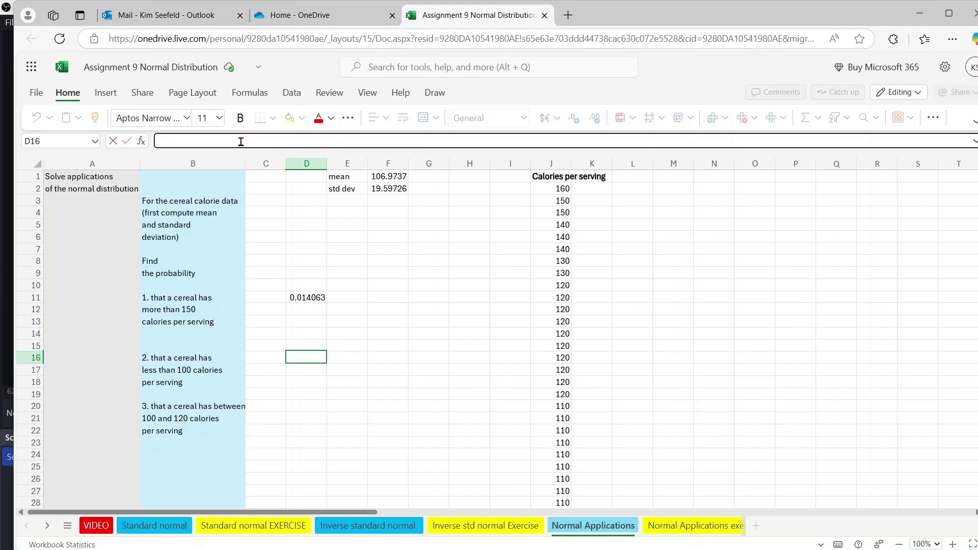
{"action": "type", "text": "=nor"}
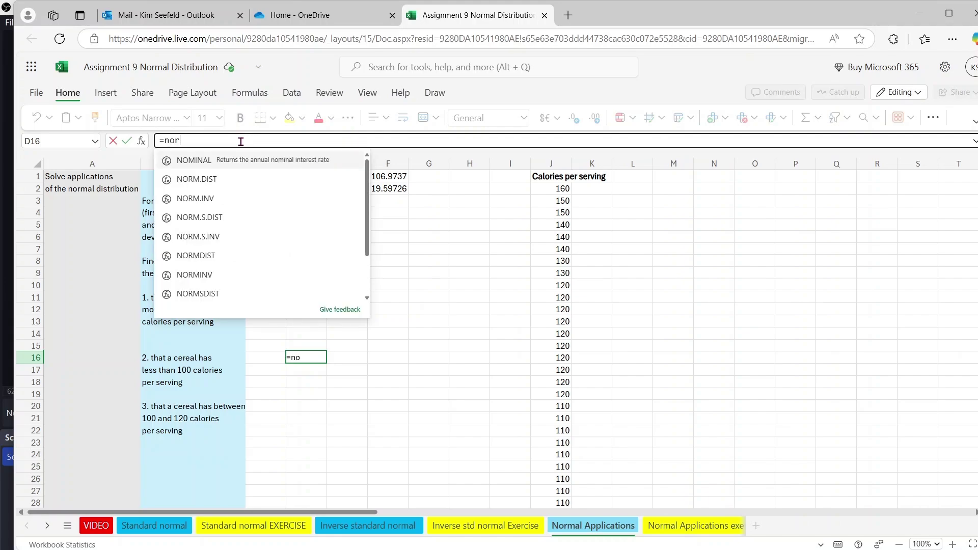
{"action": "type", "text": "m.dist("}
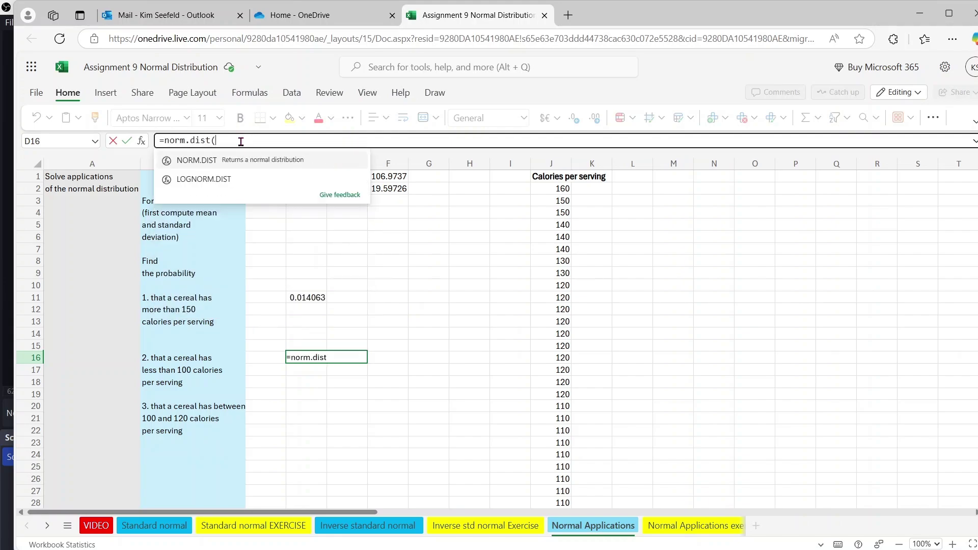
{"action": "type", "text": "100,f"}
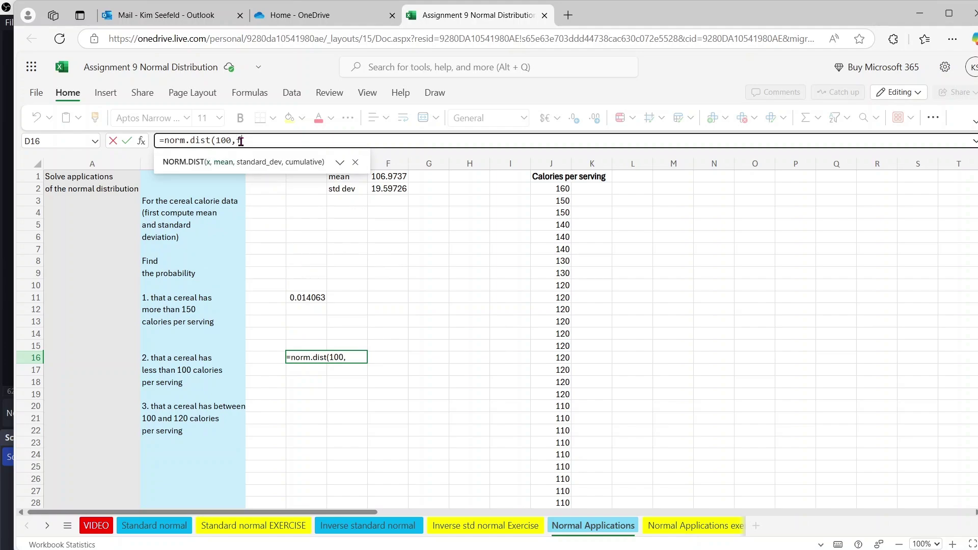
{"action": "type", "text": "1,f2"}
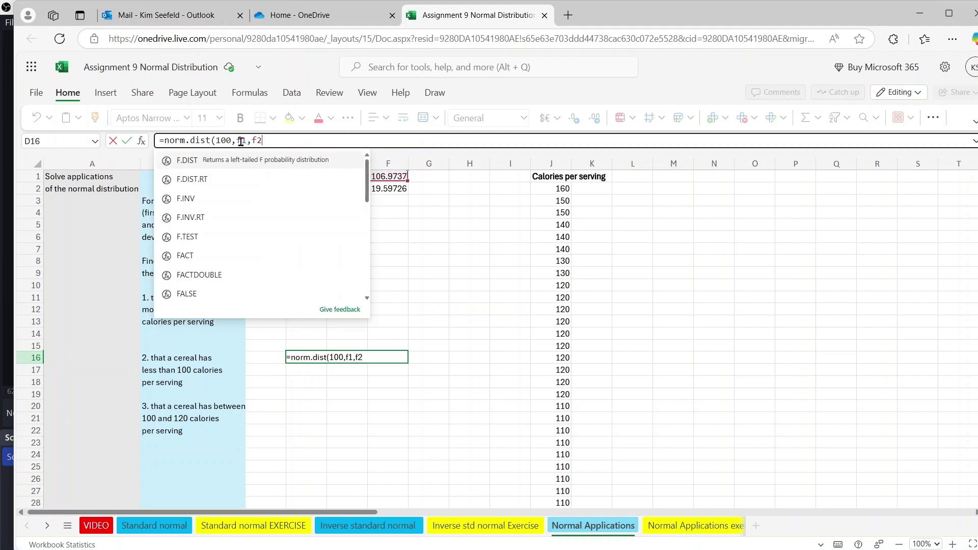
{"action": "type", "text": ","}
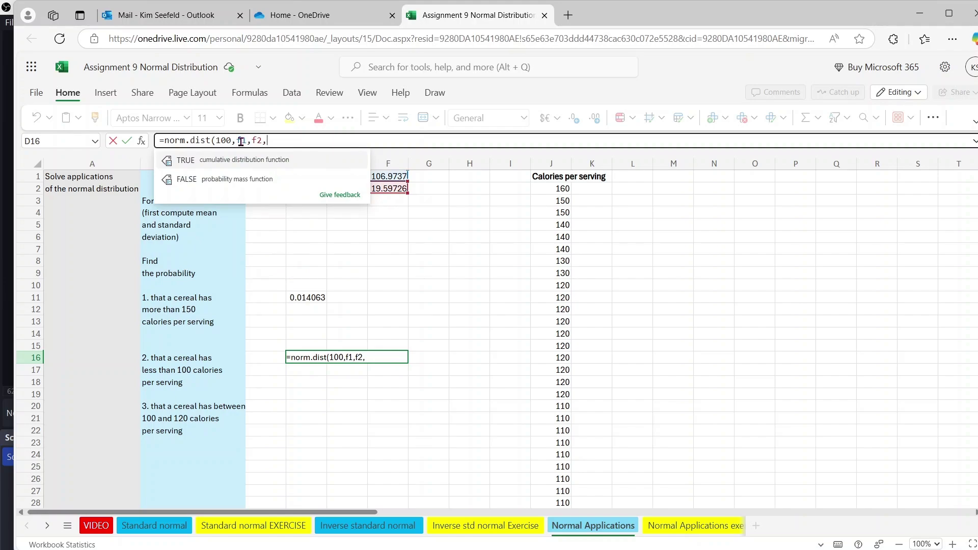
{"action": "type", "text": "true)"}
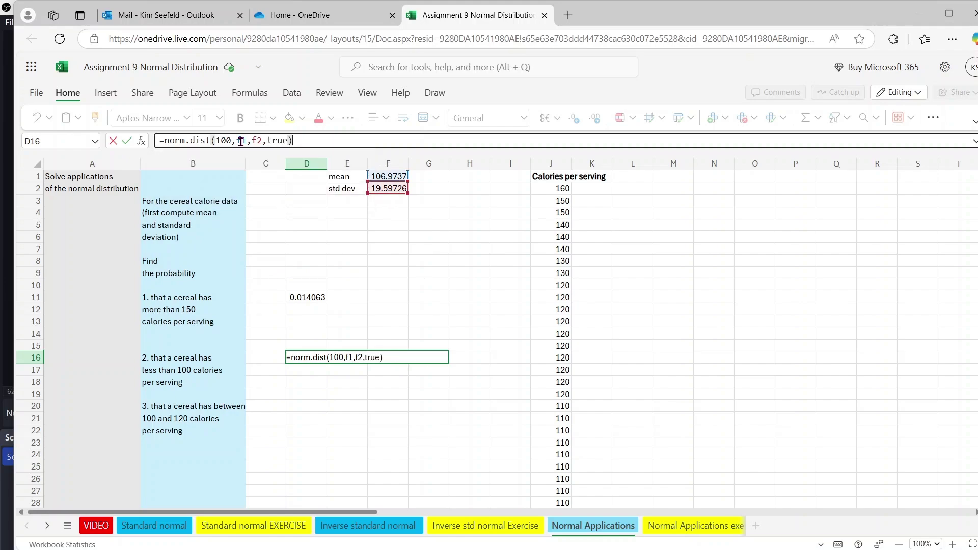
{"action": "key", "text": "Return"}
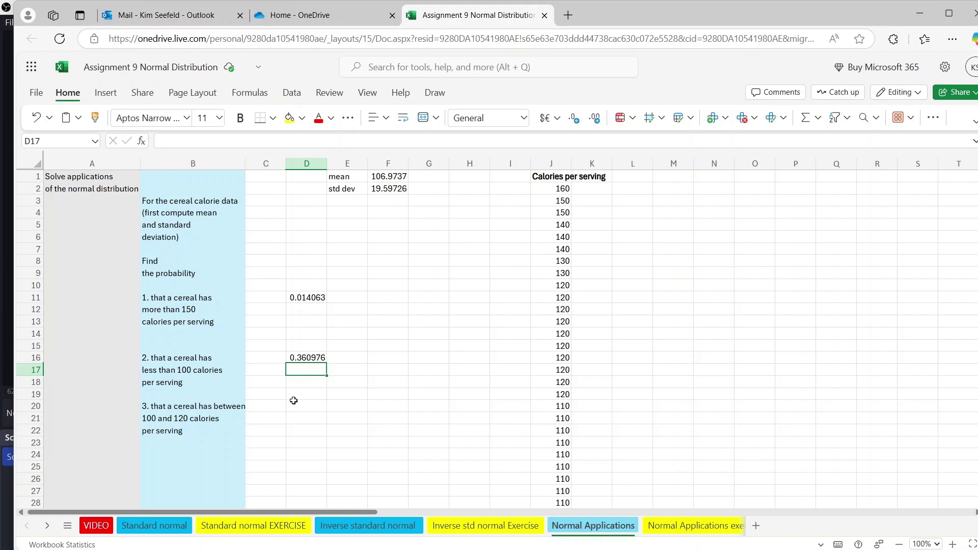
- Compute the probability of between 100 and 120 calories per serving in cell D20 with the formula =norm.dist(120,f1,f2,true)-norm.dist(100,f1,f2,true)
{"action": "left_click", "coordinate": [303, 404]}
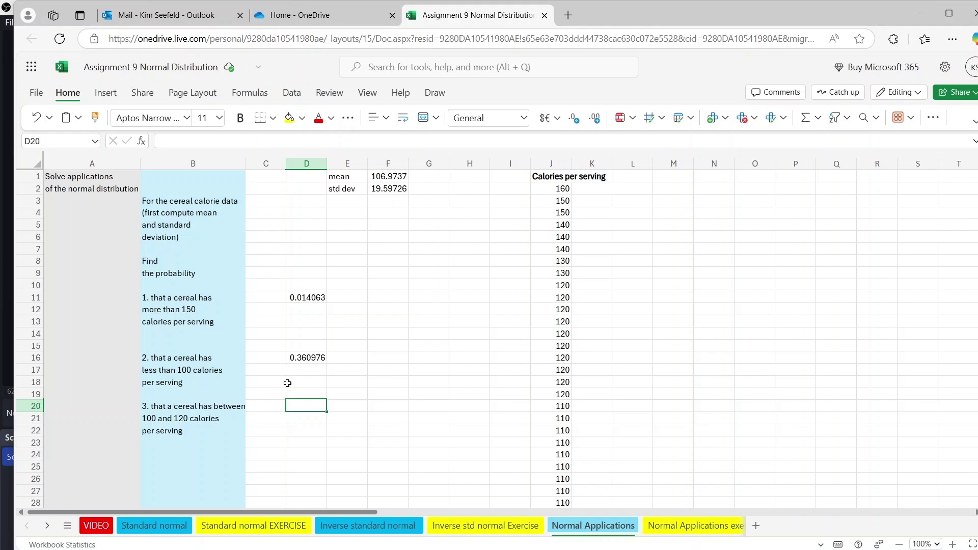
{"action": "left_click", "coordinate": [207, 141]}
{"action": "type", "text": "=norm.dist(120,"}
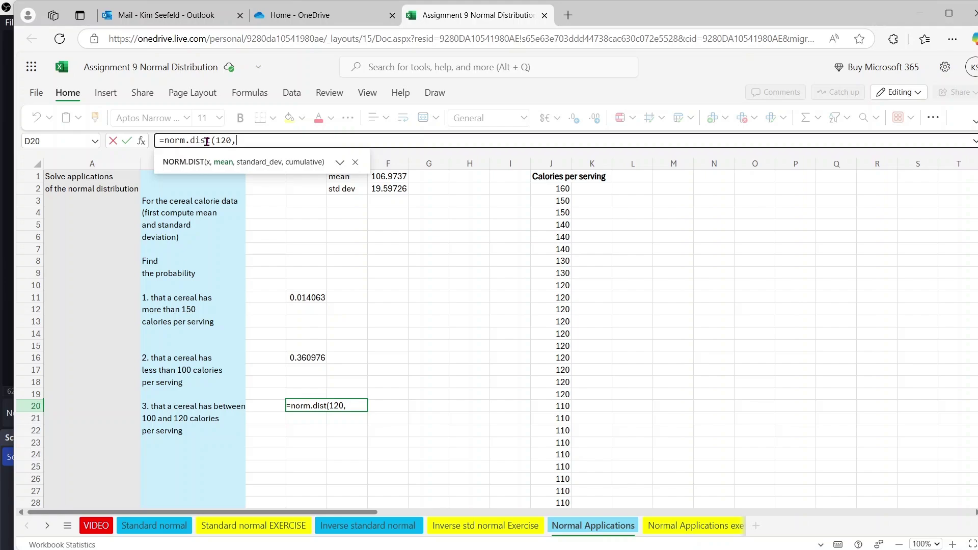
{"action": "type", "text": "f"}
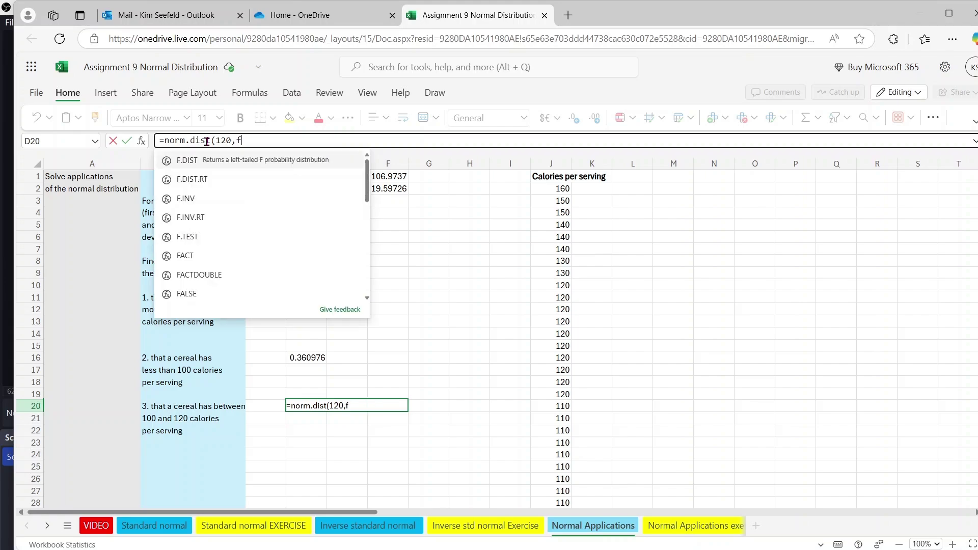
{"action": "type", "text": "1,f2"}
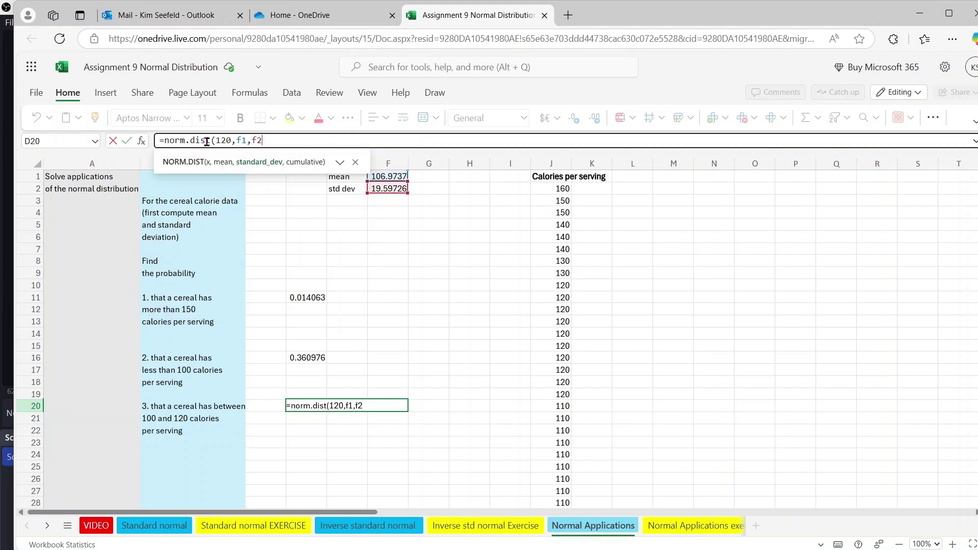
{"action": "type", "text": ",true)"}
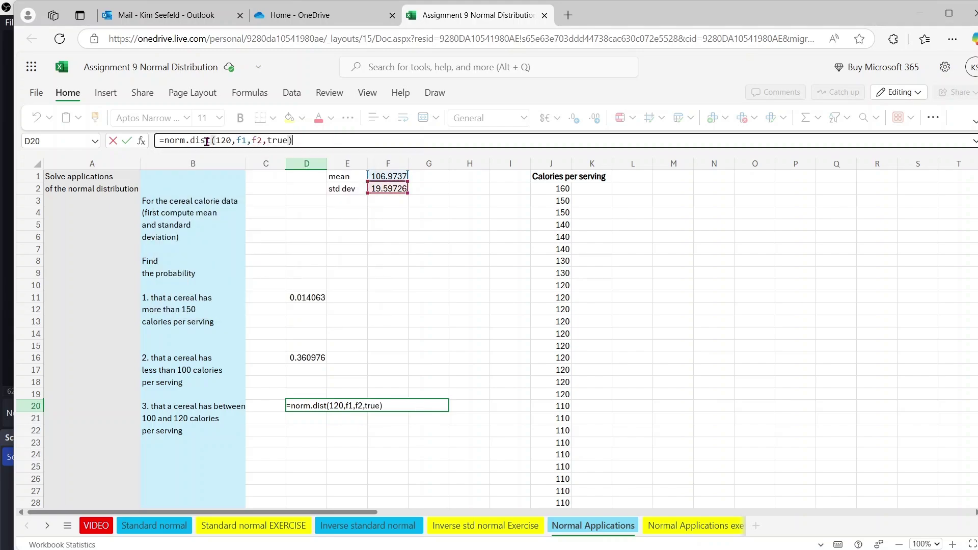
{"action": "type", "text": "-norm"}
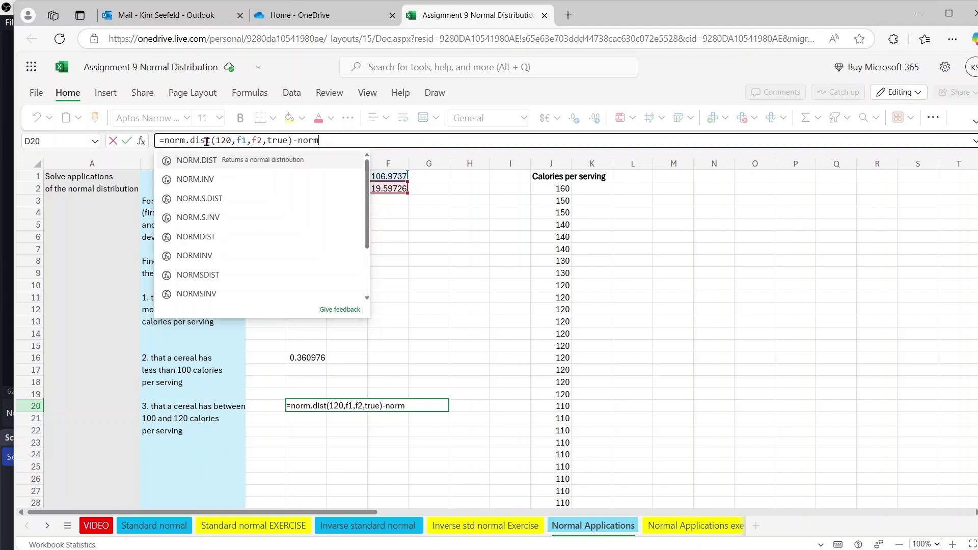
{"action": "type", "text": ".distr"}
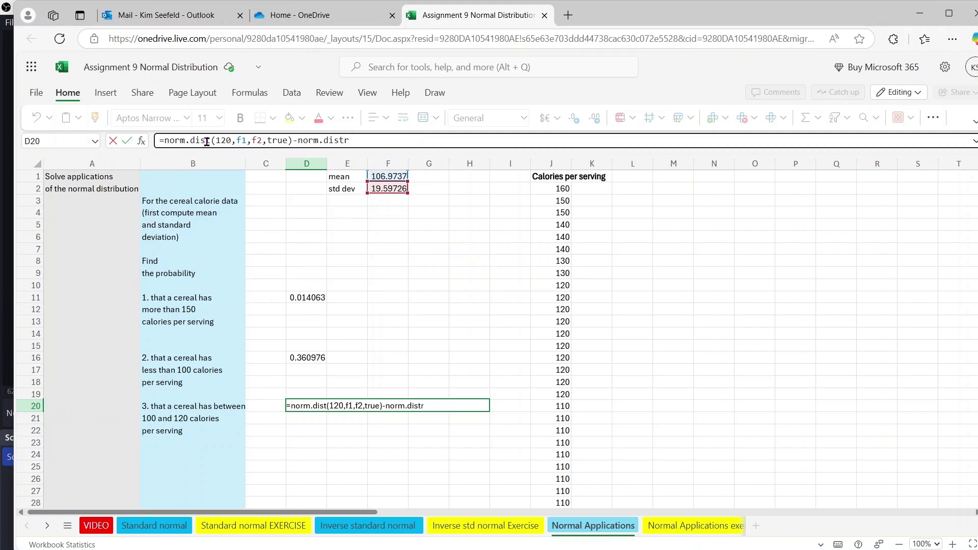
{"action": "key", "text": "BackSpace"}
{"action": "type", "text": "("}
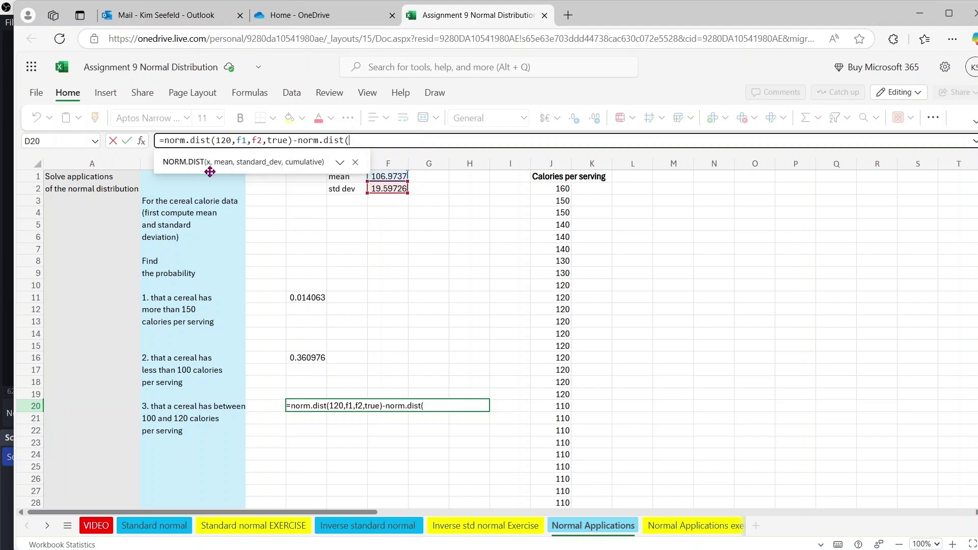
{"action": "type", "text": "100"}
{"action": "type", "text": ",f1,f2,"}
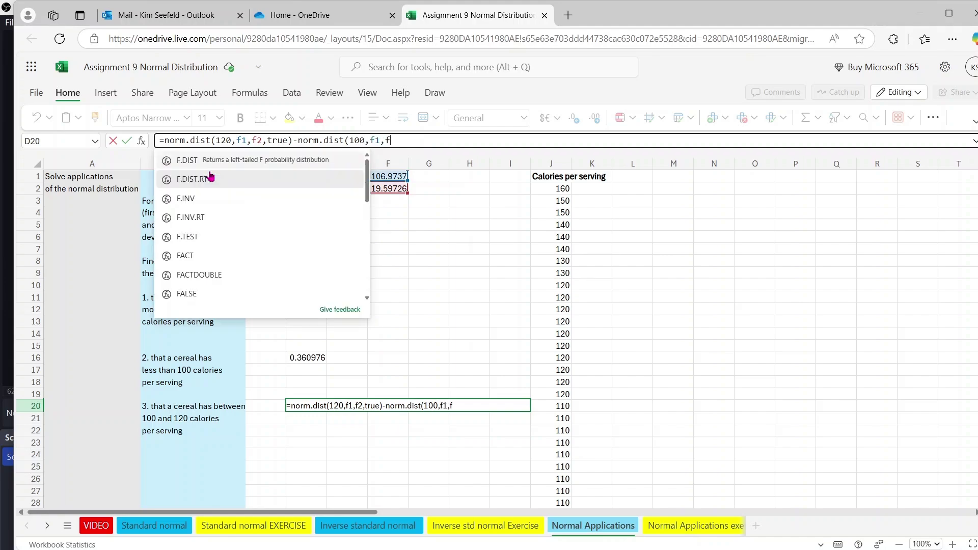
{"action": "type", "text": "true)"}
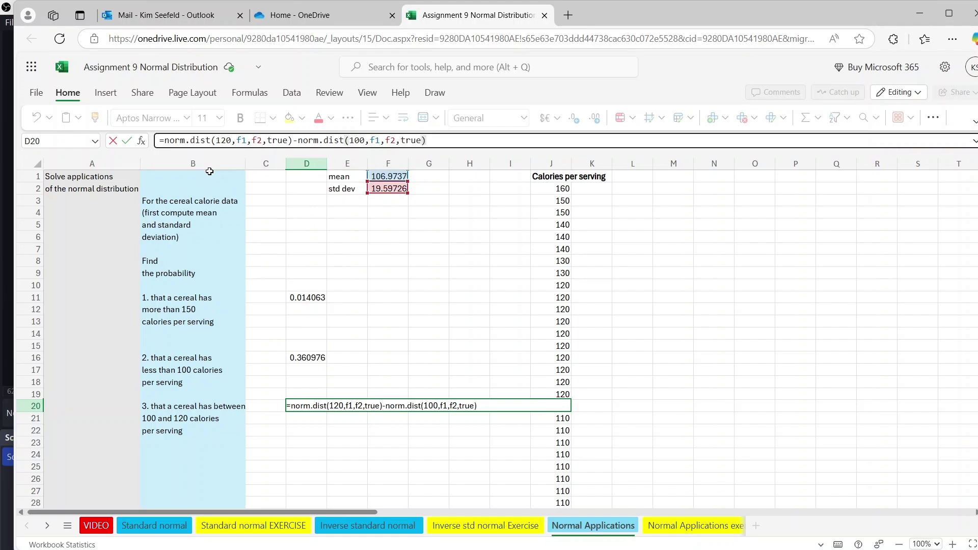
{"action": "key", "text": "Return"}
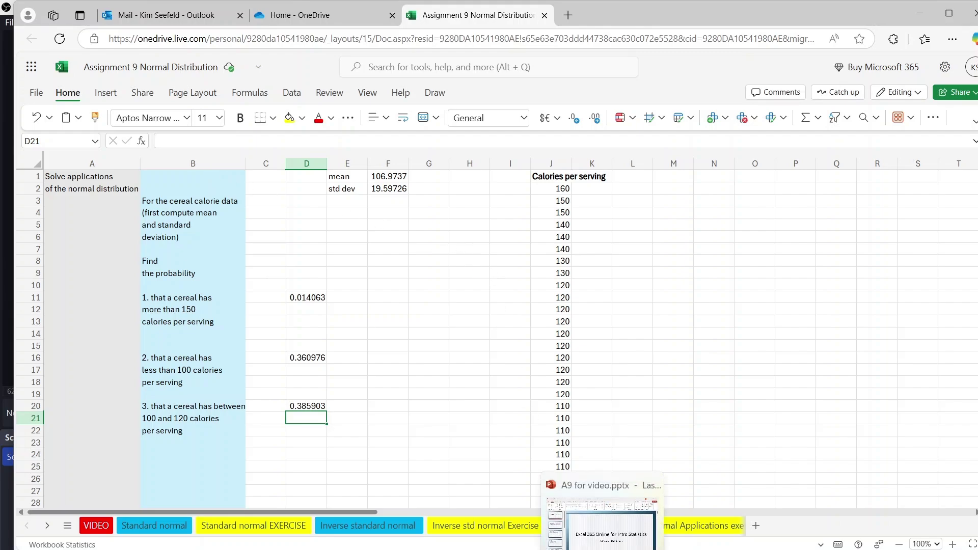
- Switch to the PowerPoint presentation A9 for video.pptx and start the slide show from the current slide
{"action": "left_click", "coordinate": [585, 539]}
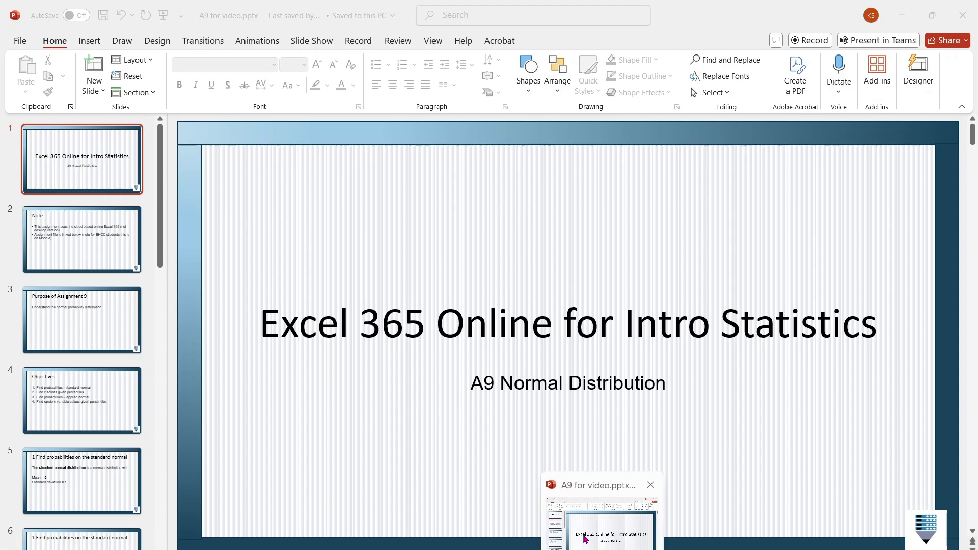
{"action": "left_click", "coordinate": [311, 40]}
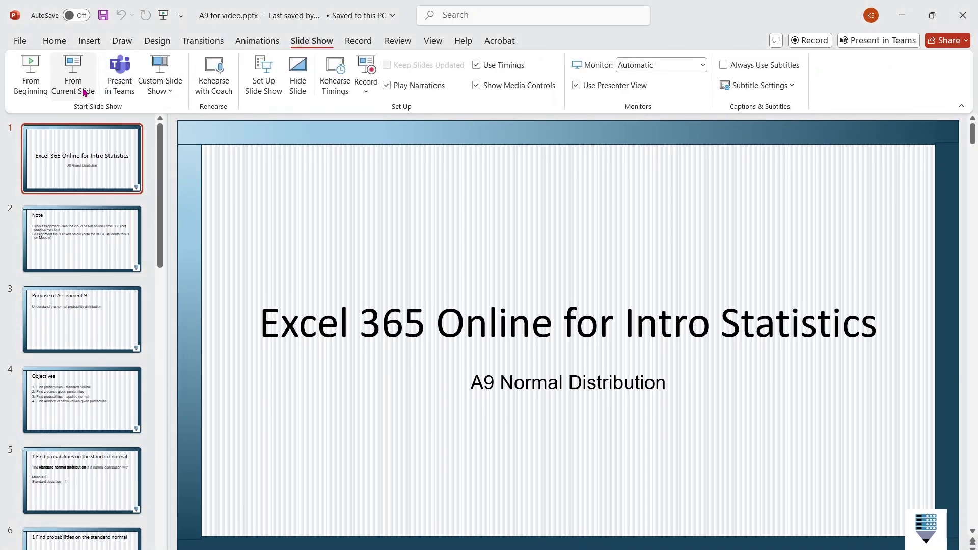
{"action": "left_click", "coordinate": [84, 88]}
- Advance through the slides on standard and applied normal probabilities to the end of the slide show
{"action": "key", "text": "Right"}
{"action": "key", "text": "Right"}
{"action": "key", "text": "Right"}
{"action": "key", "text": "Right"}
{"action": "key", "text": "Right"}
{"action": "key", "text": "Right"}
{"action": "key", "text": "Right"}
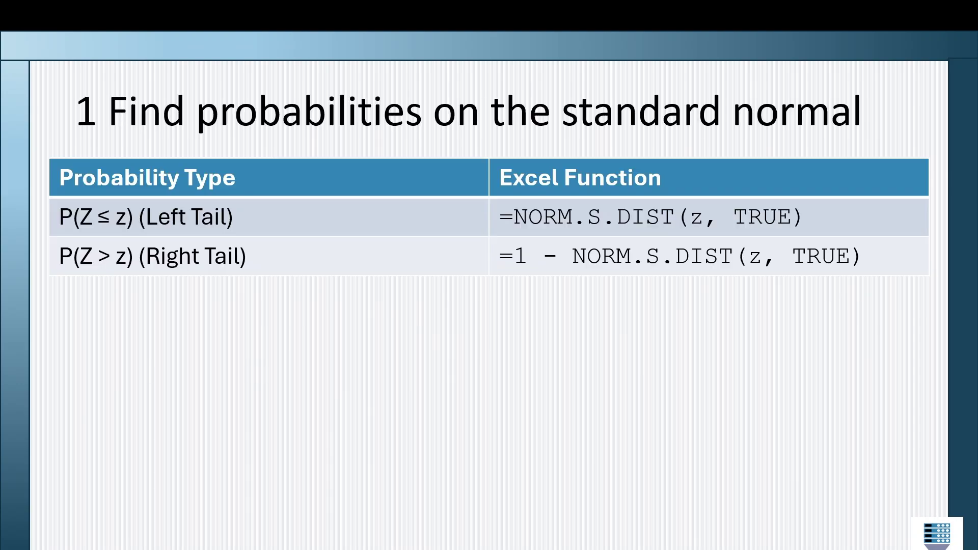
{"action": "key", "text": "Right"}
{"action": "key", "text": "Right"}
{"action": "key", "text": "Right"}
{"action": "key", "text": "Right"}
{"action": "key", "text": "Right"}
{"action": "key", "text": "Right"}
{"action": "key", "text": "Right"}
{"action": "key", "text": "Right"}
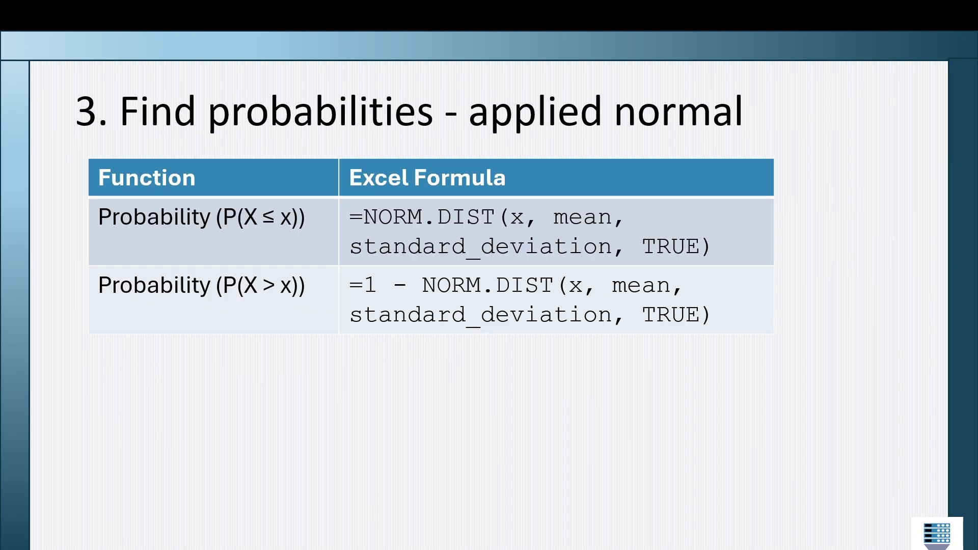
{"action": "key", "text": "Right"}
{"action": "key", "text": "Right"}
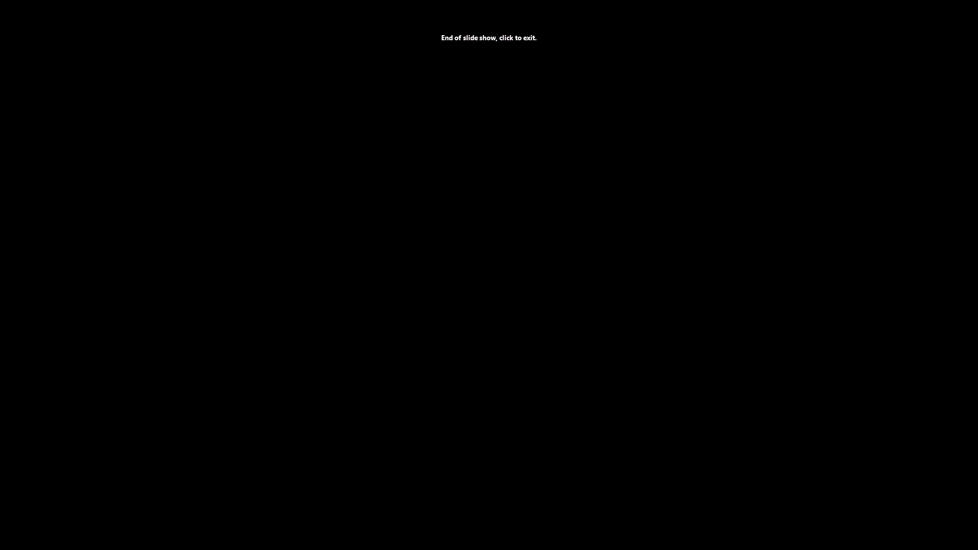